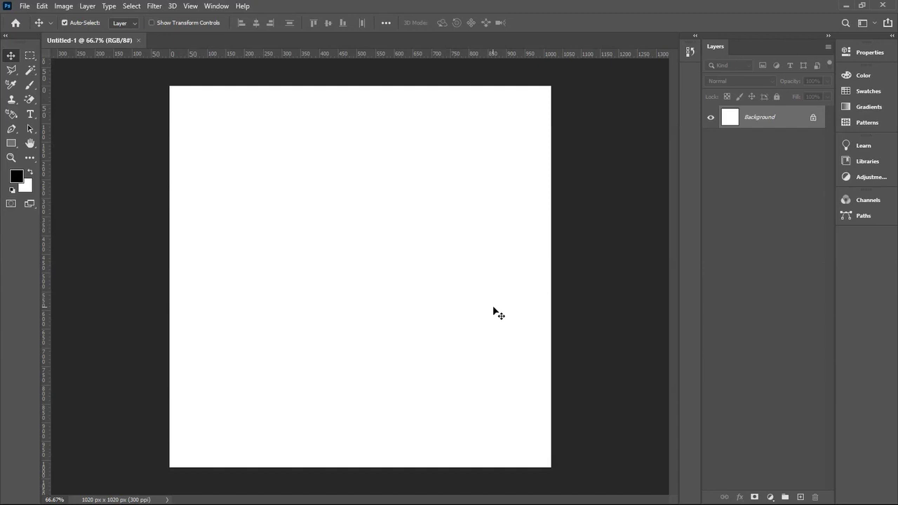
Unlock the Background to make it a normal layer, and apply the Lock All setting to it.
click(814, 120)
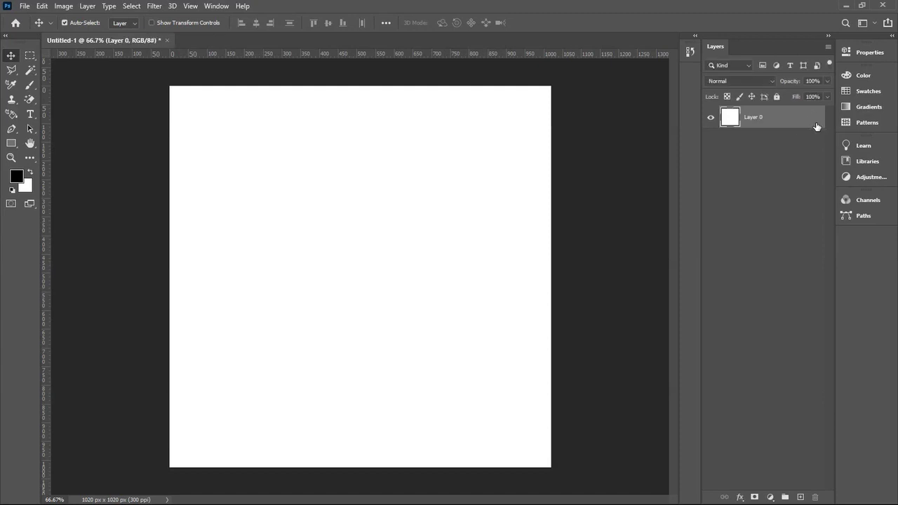
click(777, 96)
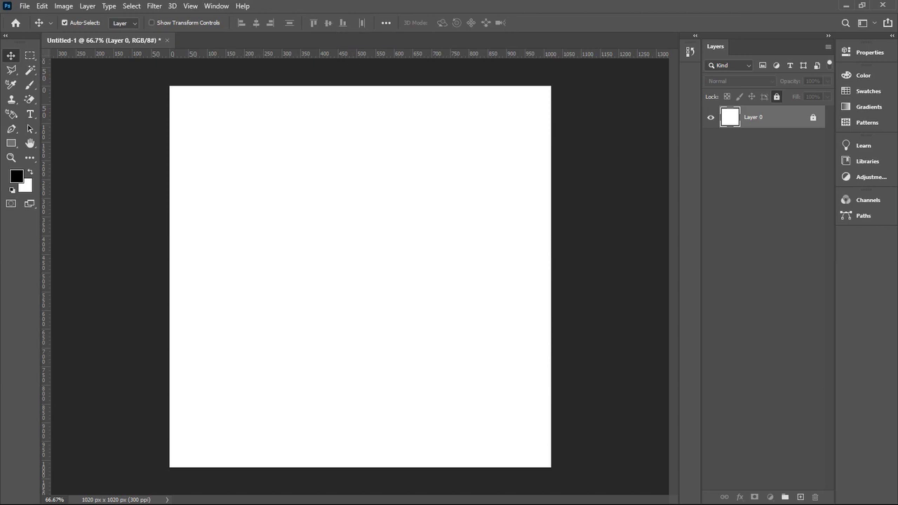
Add three new empty layers above the locked white layer.
click(800, 498)
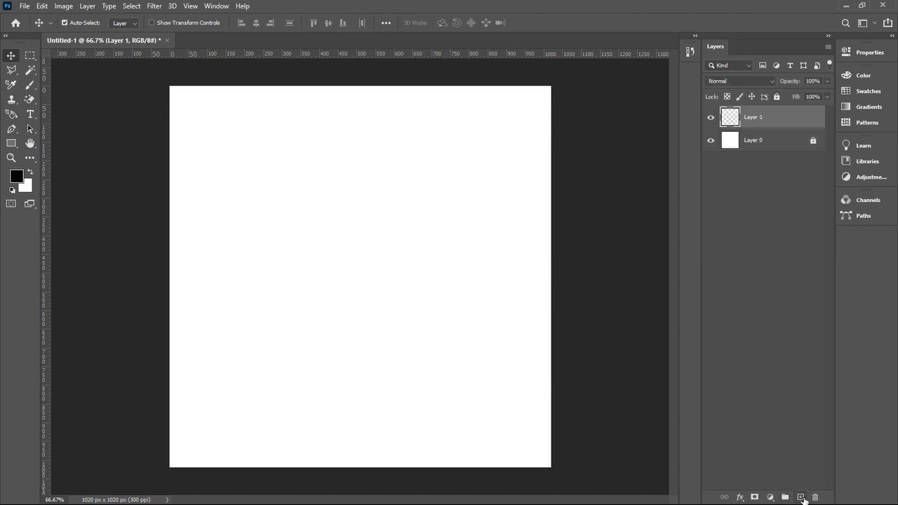
click(803, 497)
click(803, 497)
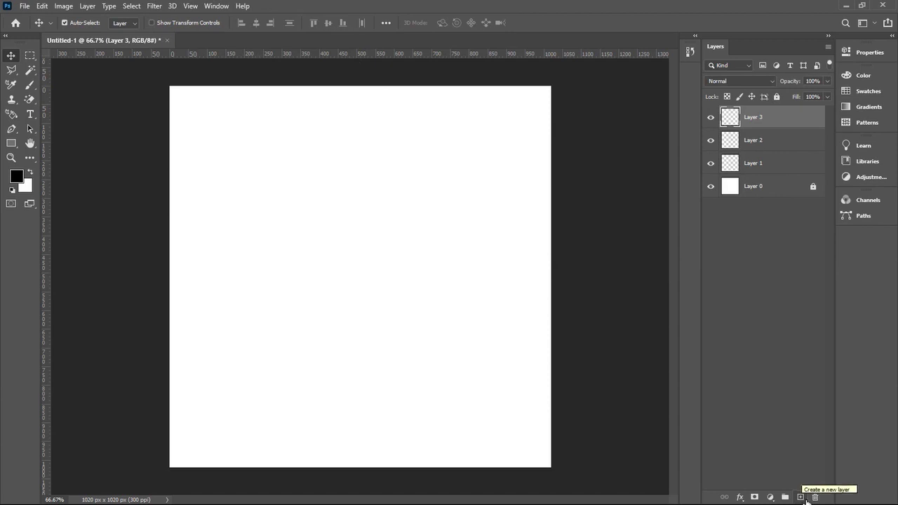
Rename Layer 1, the lowest of the empty layers, as "work 1".
click(759, 171)
double_click(757, 167)
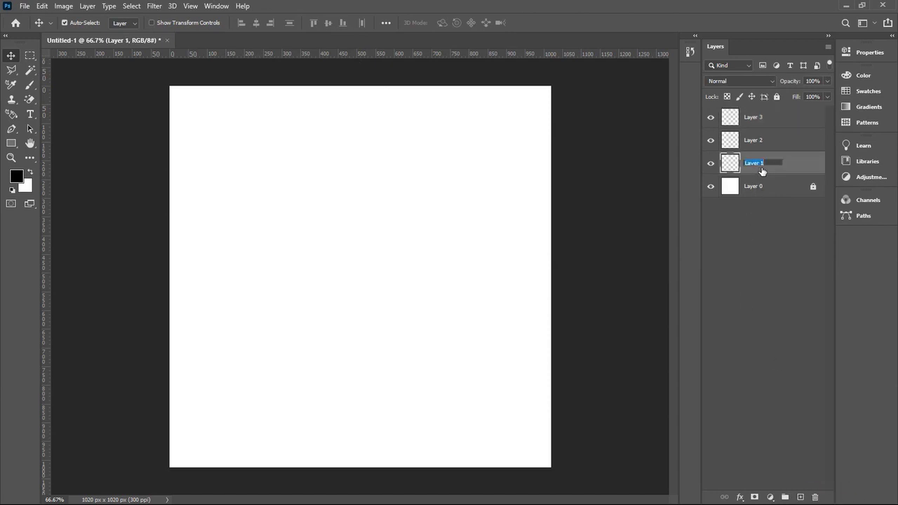
text(m)
key(BackSpace)
text(work 1)
key(Return)
Select the three empty layers together and delete them.
shift+click(763, 118)
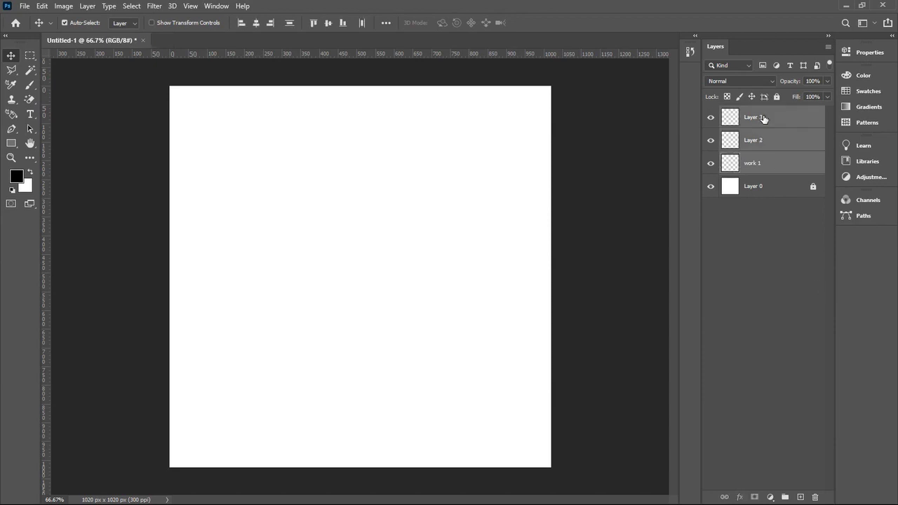
key(Delete)
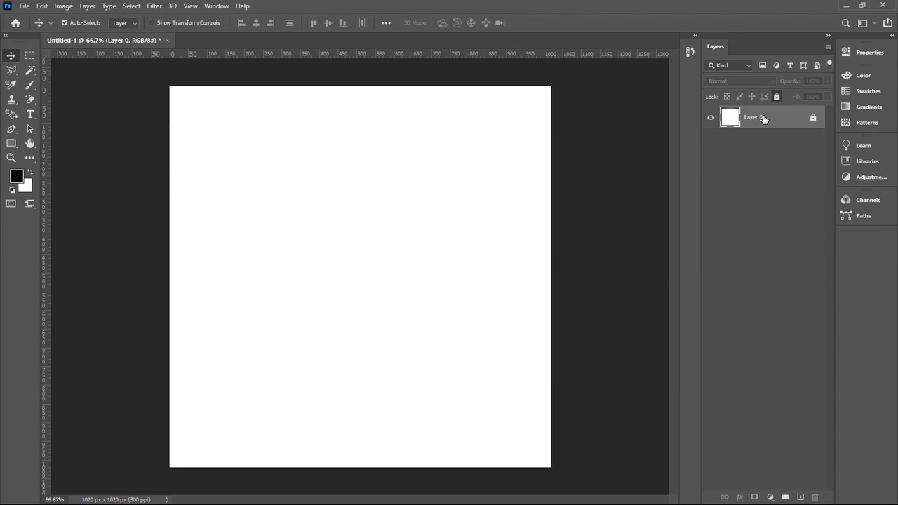
Open the photo of mixed fruits and vegetables from the Downloads folder.
click(25, 6)
click(33, 28)
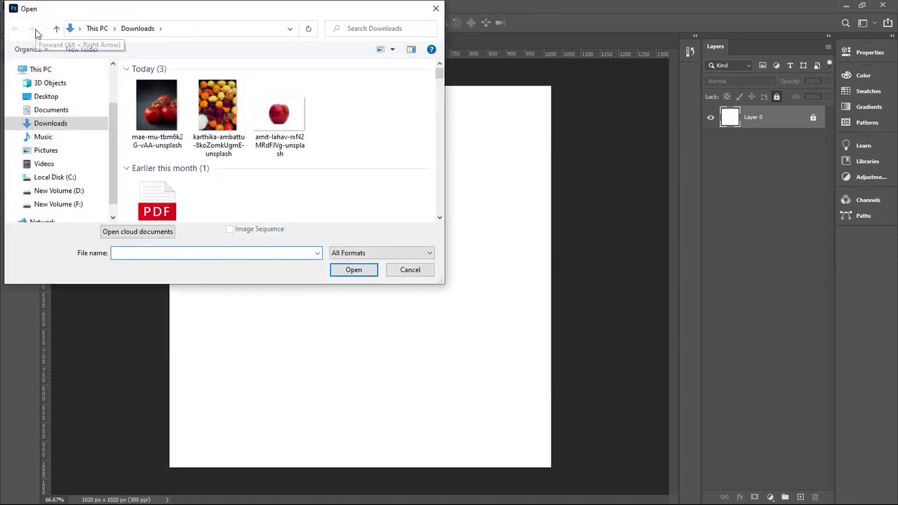
double_click(221, 114)
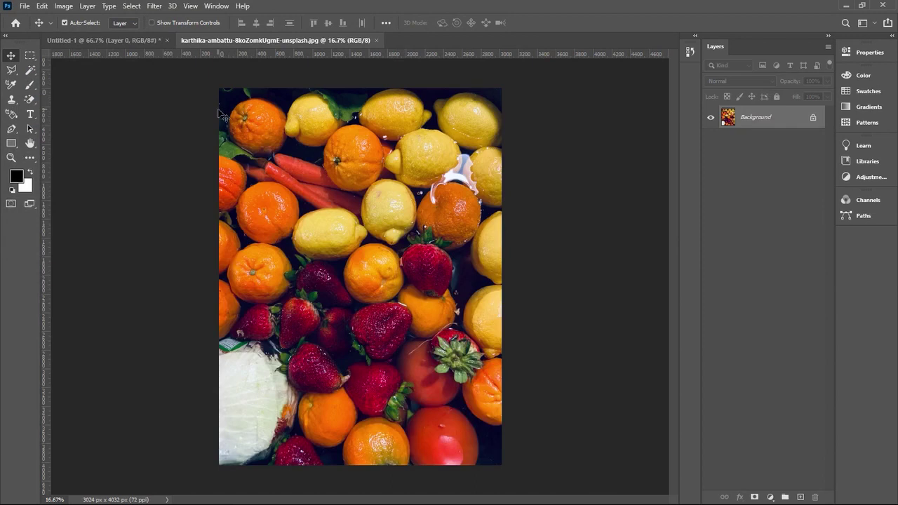
Try to move the fruit photo's Background and convert it to a normal layer.
drag(437, 169, 391, 180)
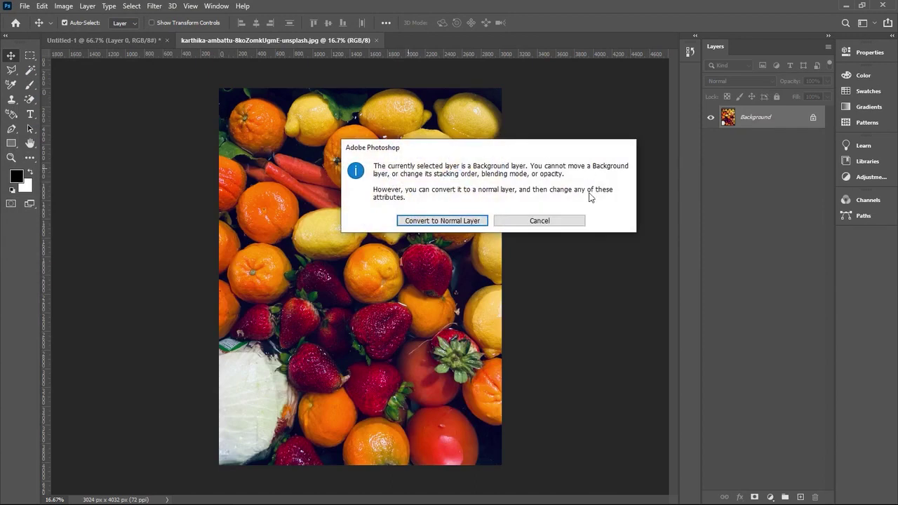
click(572, 222)
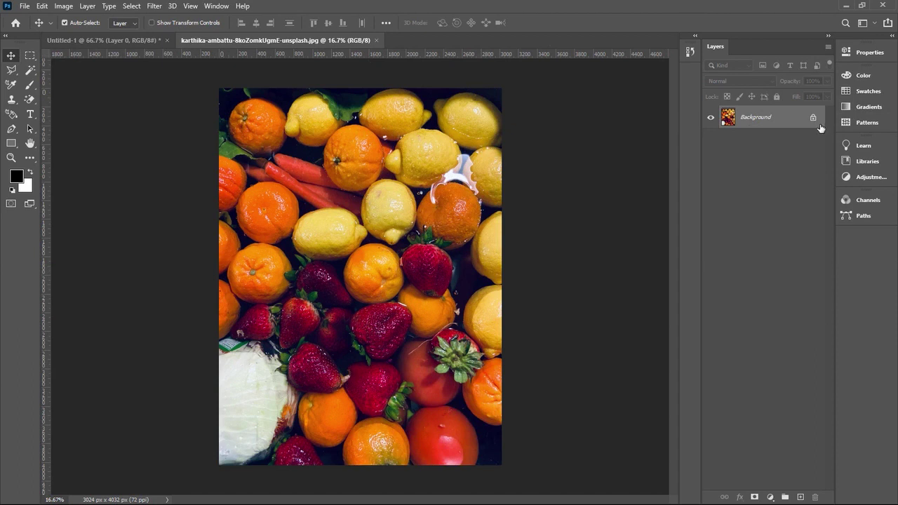
drag(282, 199, 363, 272)
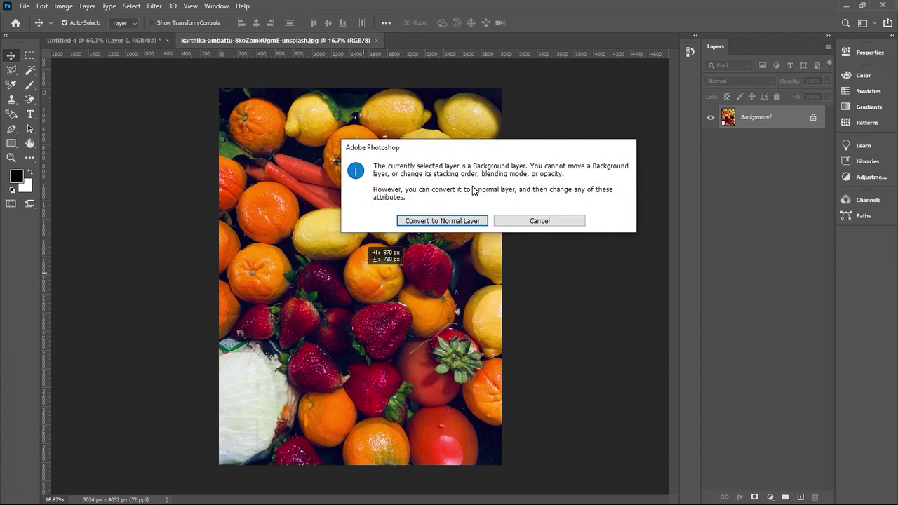
click(442, 221)
drag(446, 225, 375, 191)
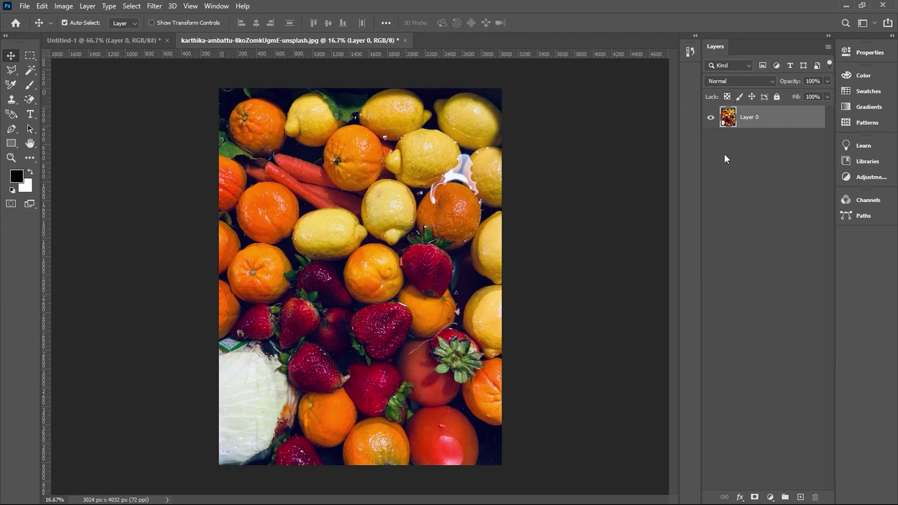
Try out the opacity setting of the fruit photo layer and reselect that layer.
click(826, 82)
drag(811, 92, 828, 101)
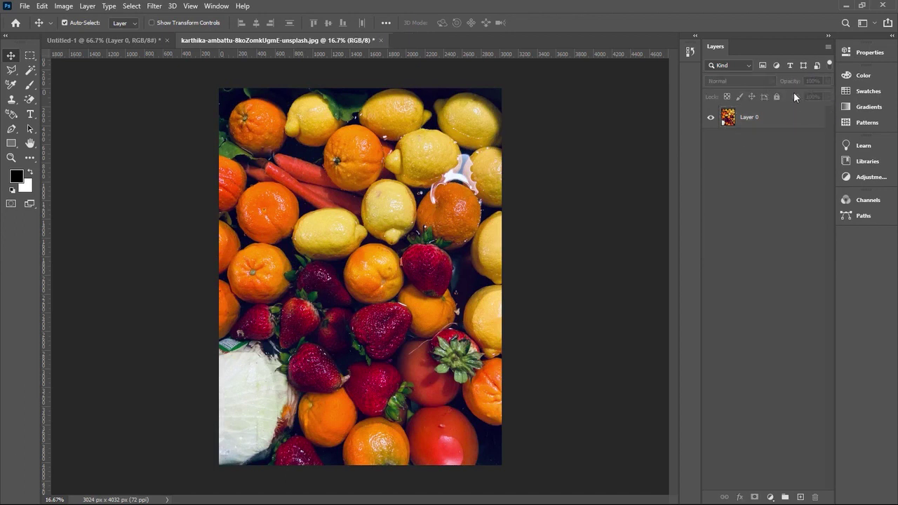
click(757, 125)
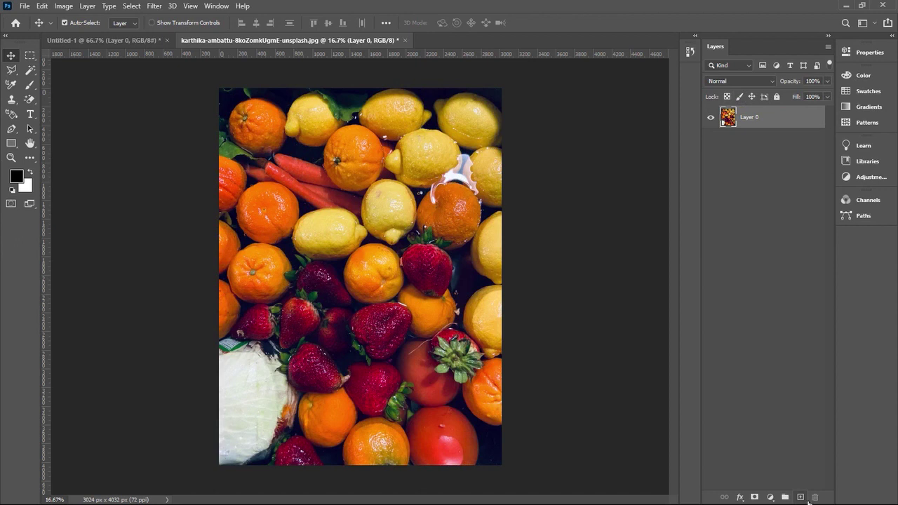
Add an empty layer above the fruit photo and delete it again.
click(801, 497)
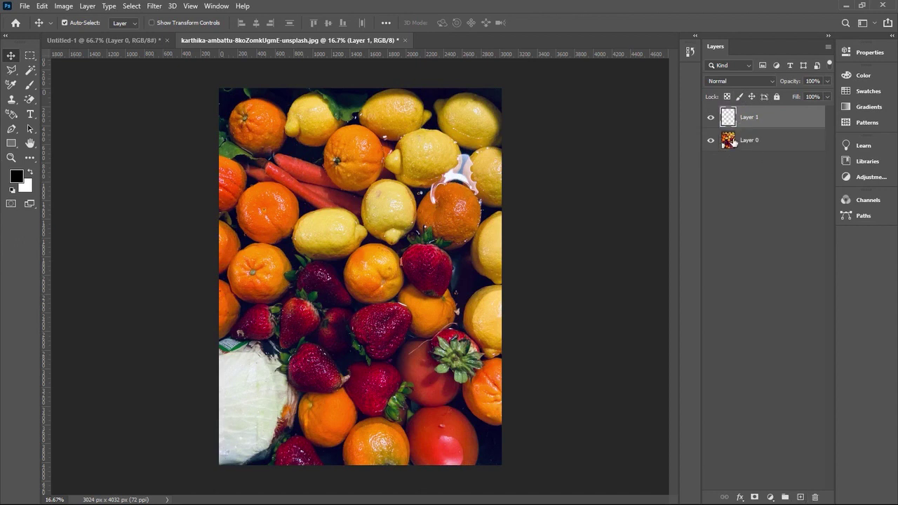
click(31, 70)
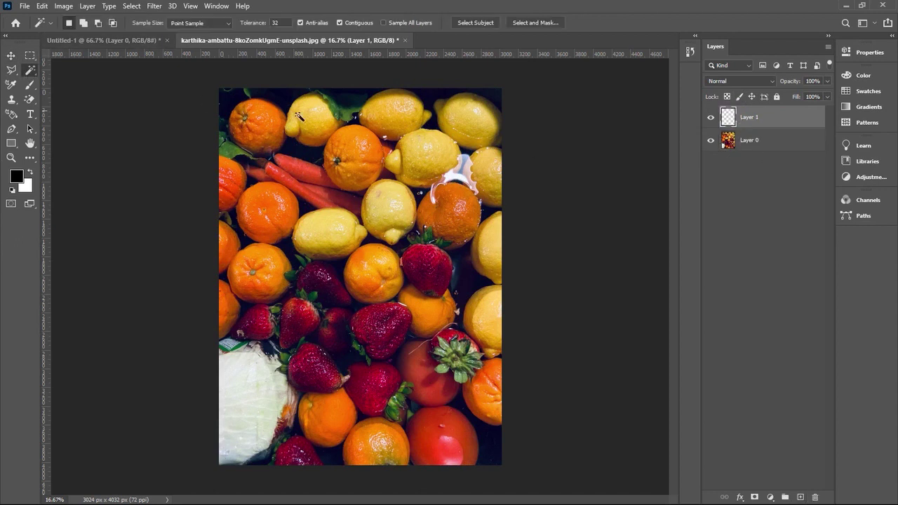
click(11, 55)
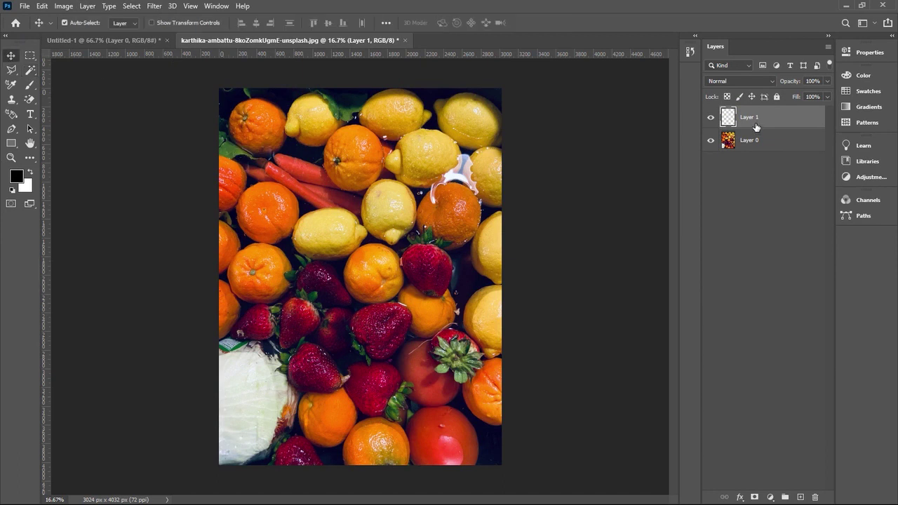
key(Delete)
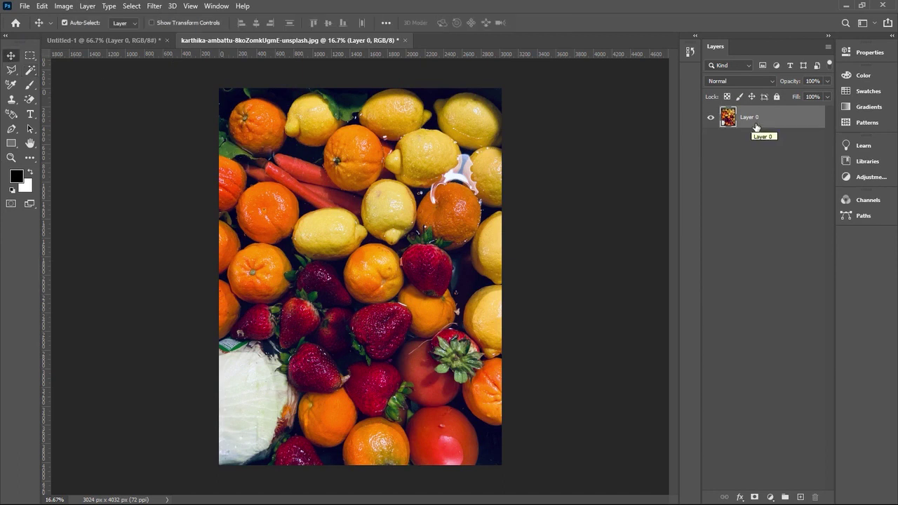
Open the photo of red tomatoes from the Downloads folder.
click(24, 6)
click(25, 31)
click(156, 122)
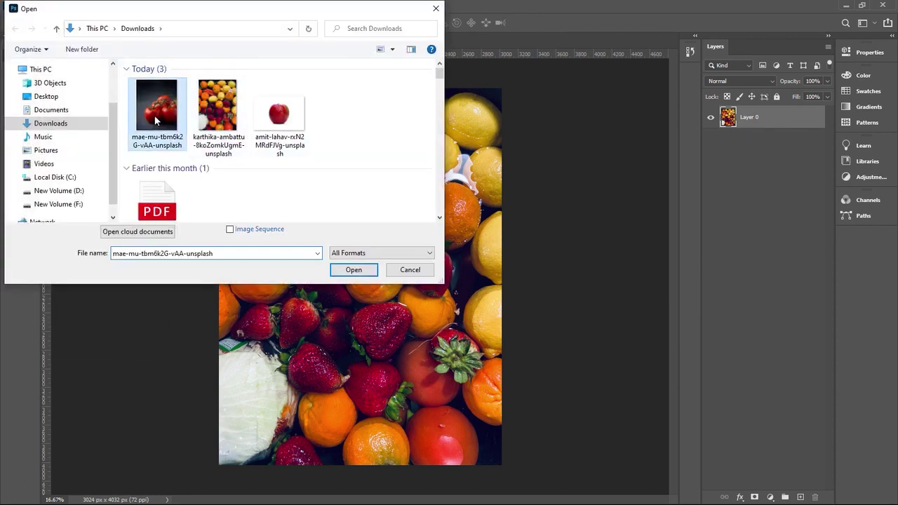
click(357, 270)
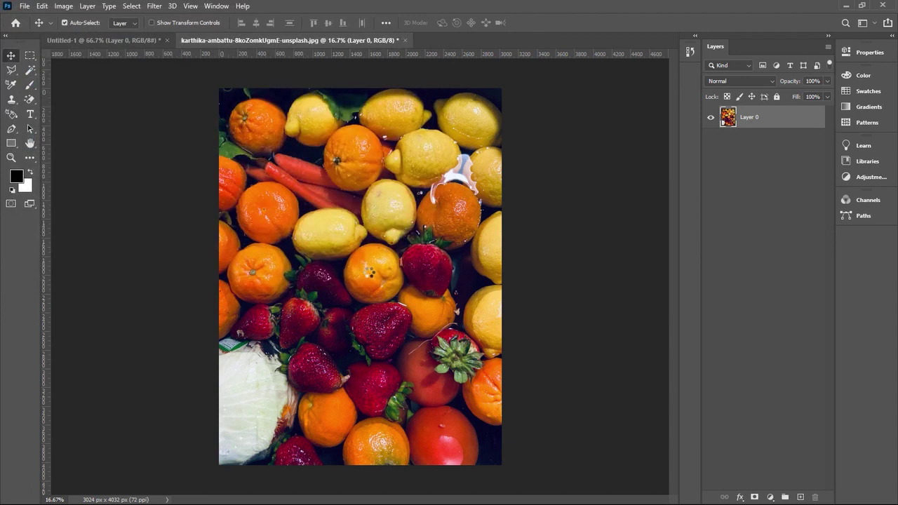
Convert the tomato photo's Background to a normal layer and move a copy into the fruit photo document.
drag(374, 237, 358, 69)
click(442, 221)
drag(401, 231, 358, 292)
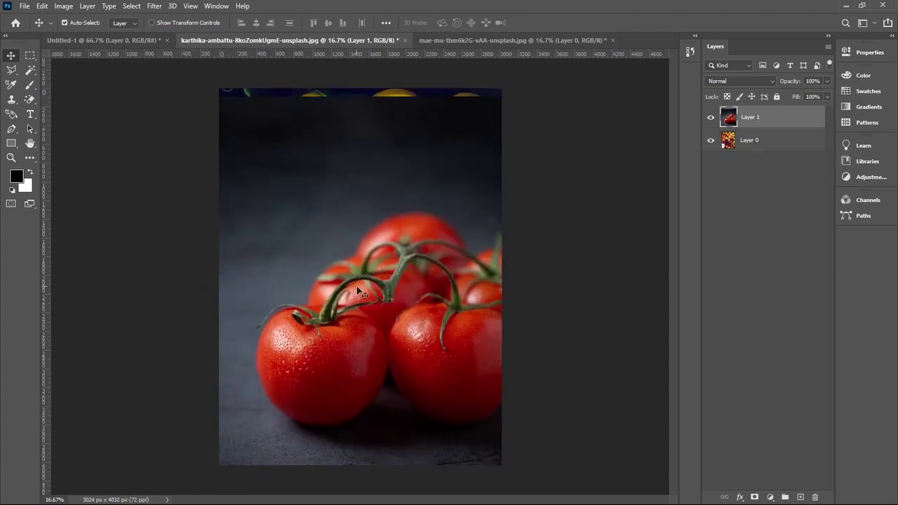
Delete the tomato layer from the fruit document and revert the tomato document to its saved state.
key(Delete)
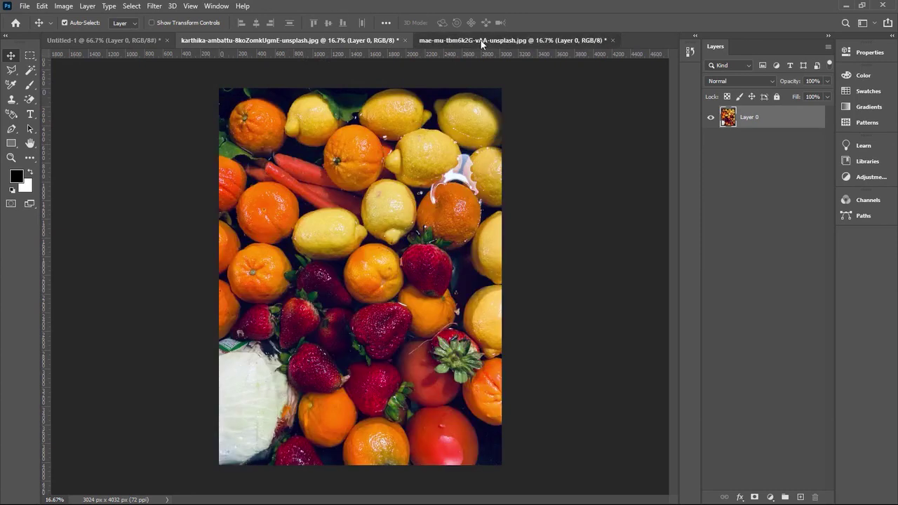
click(480, 40)
key(F12)
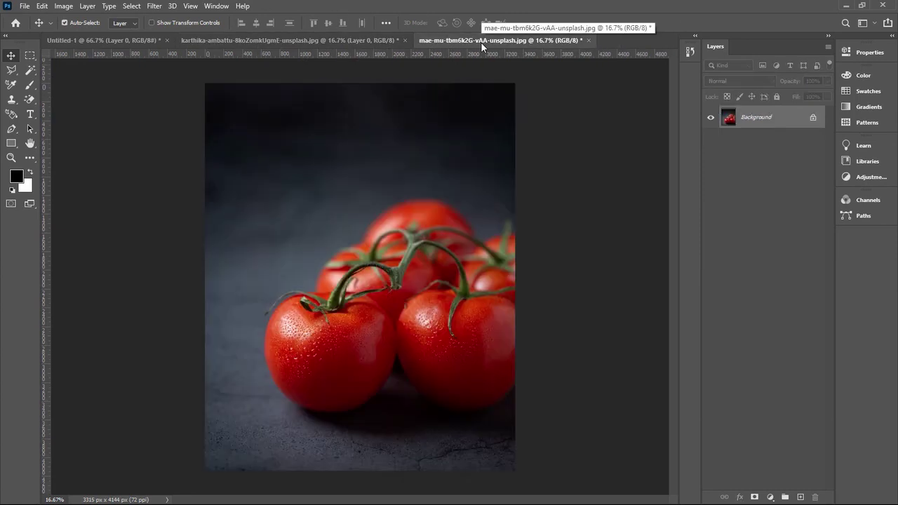
Copy the entire tomato photo and paste it as a new layer into the fruit photo document.
key(ctrl)
key(ctrl+a)
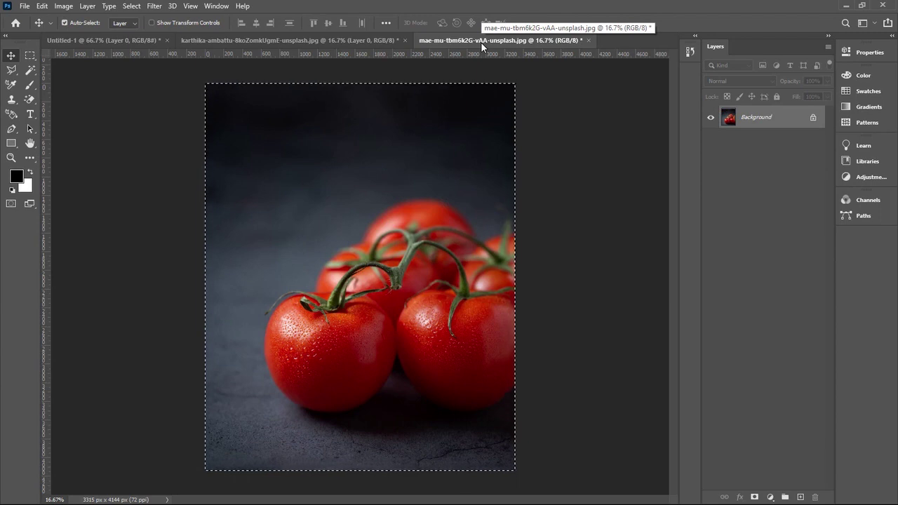
click(358, 41)
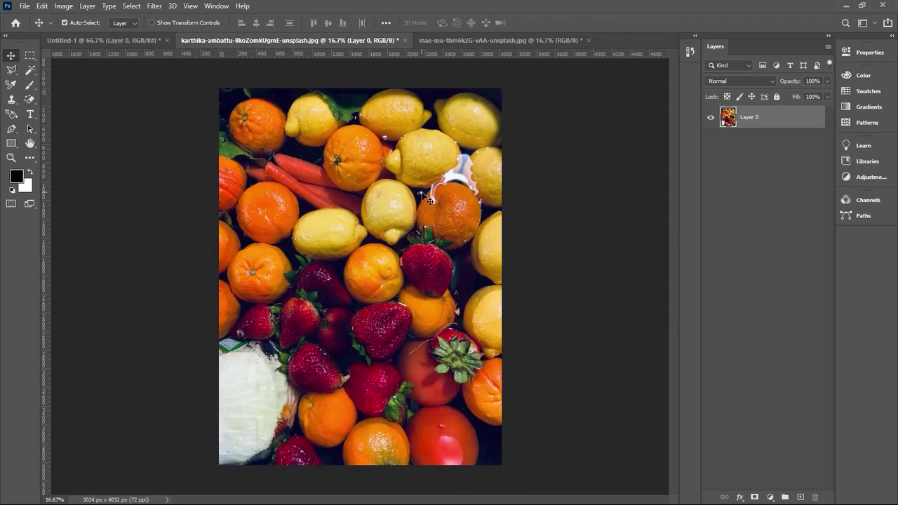
key(ctrl+v)
key(ctrl)
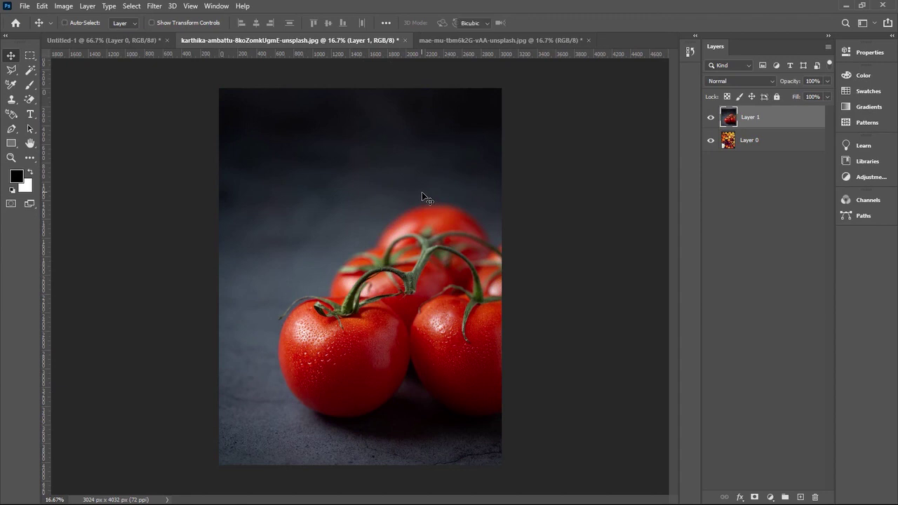
Scale the tomato layer proportionally to about 64% and position it over the middle of the fruit photo.
key(ctrl+t)
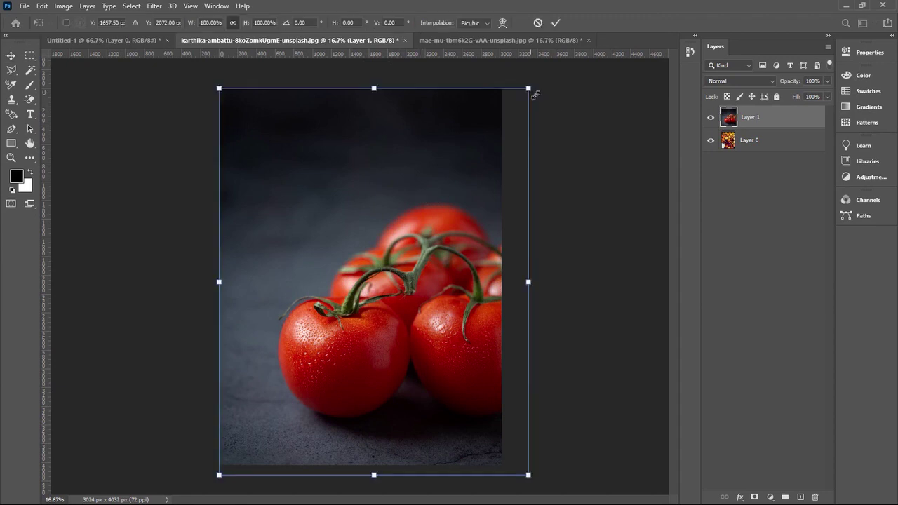
drag(529, 89, 465, 153)
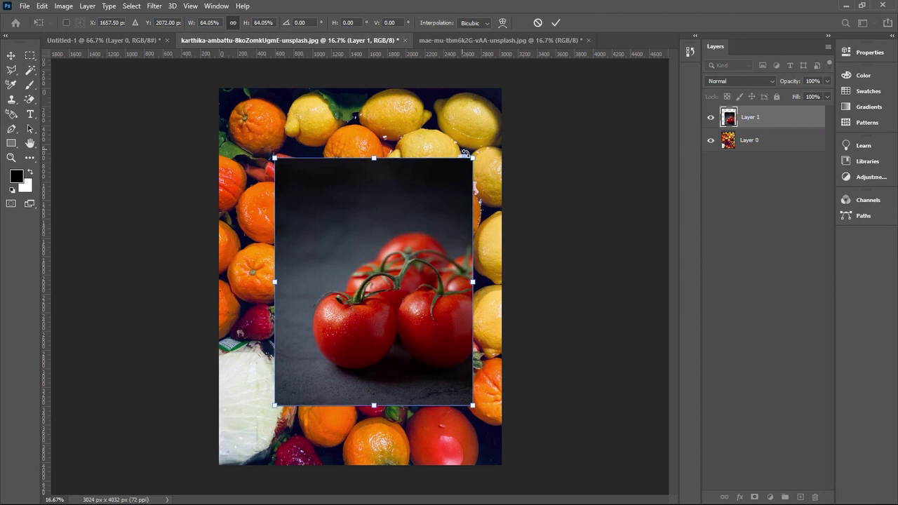
drag(372, 222, 356, 208)
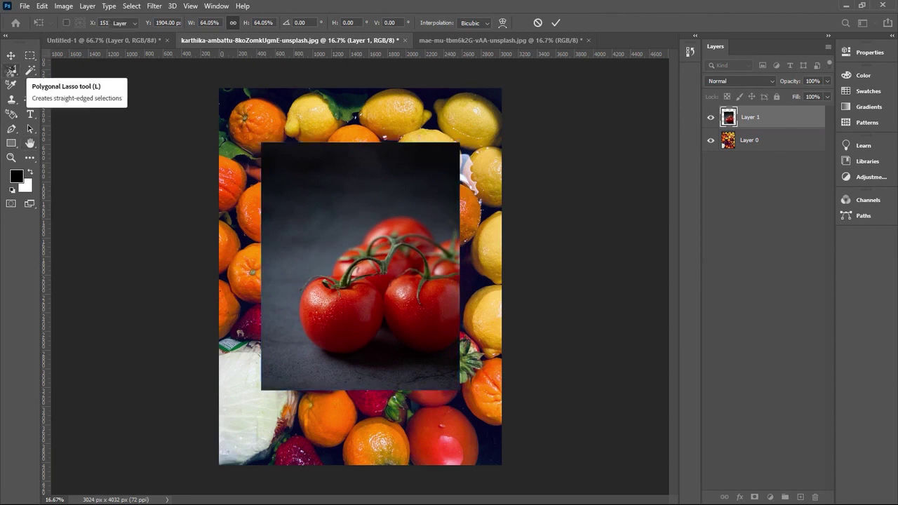
key(Return)
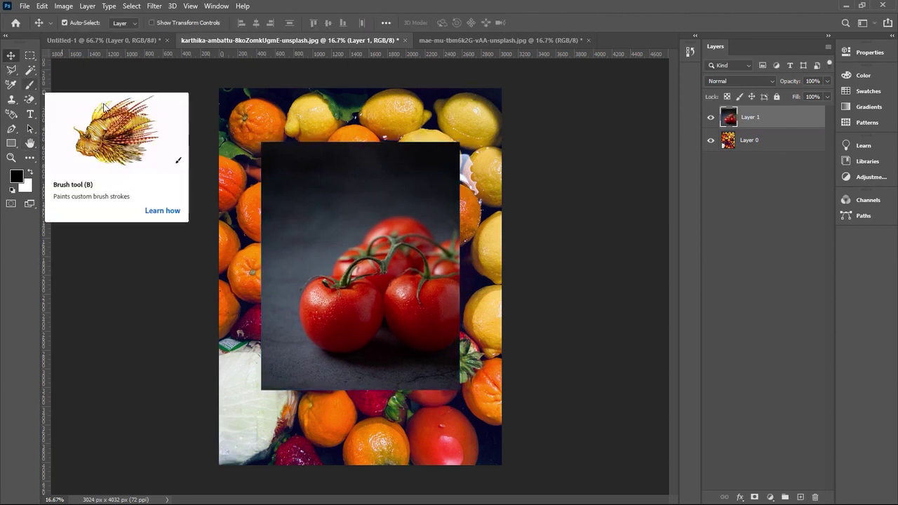
drag(354, 216, 354, 221)
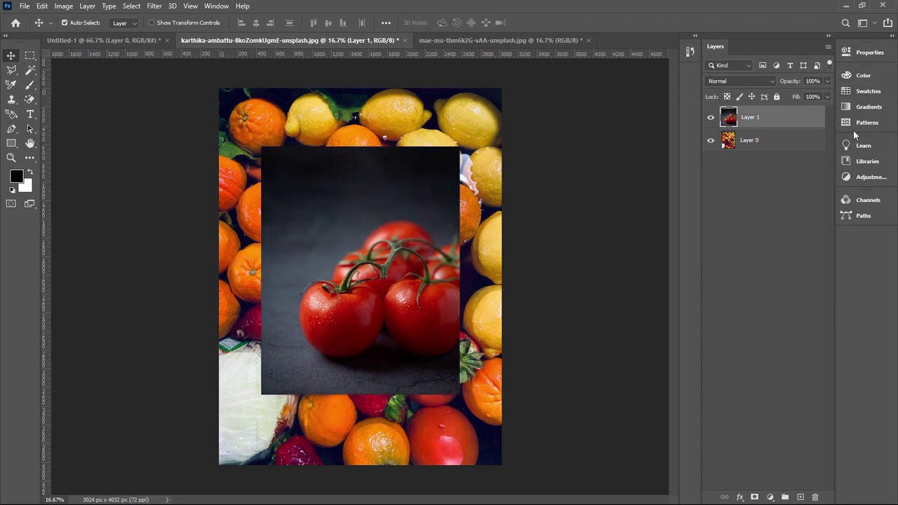
Lock the transparent pixels of both the fruit layer and the tomato layer.
click(819, 145)
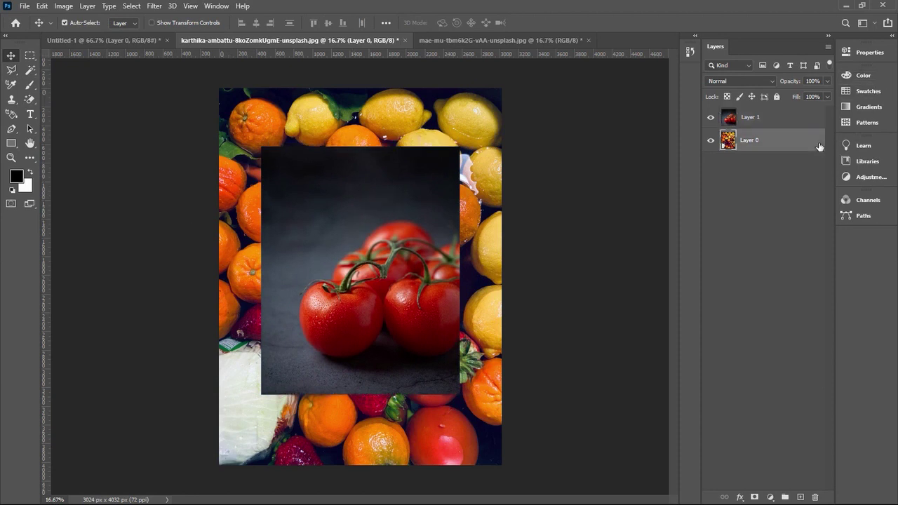
click(726, 97)
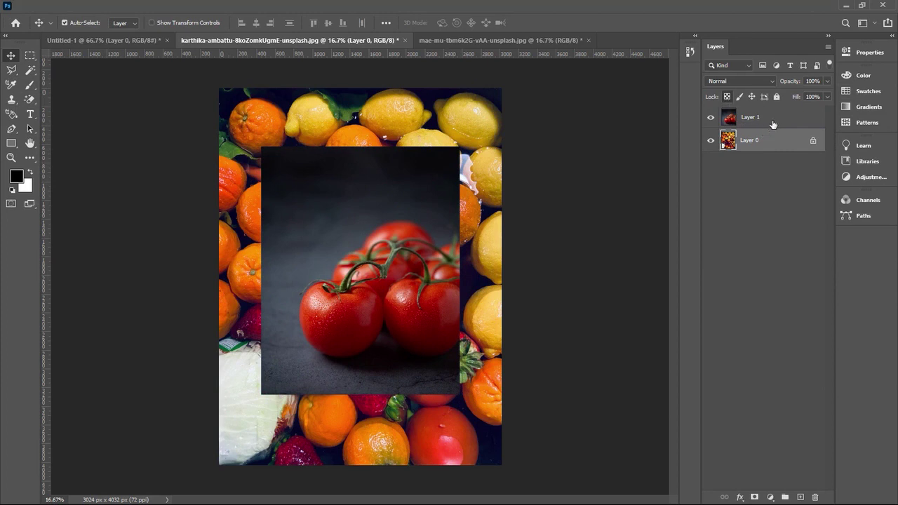
shift+click(745, 116)
mouse_move(347, 250)
mouse_down()
mouse_move(395, 220)
mouse_move(357, 228)
mouse_move(345, 258)
mouse_up()
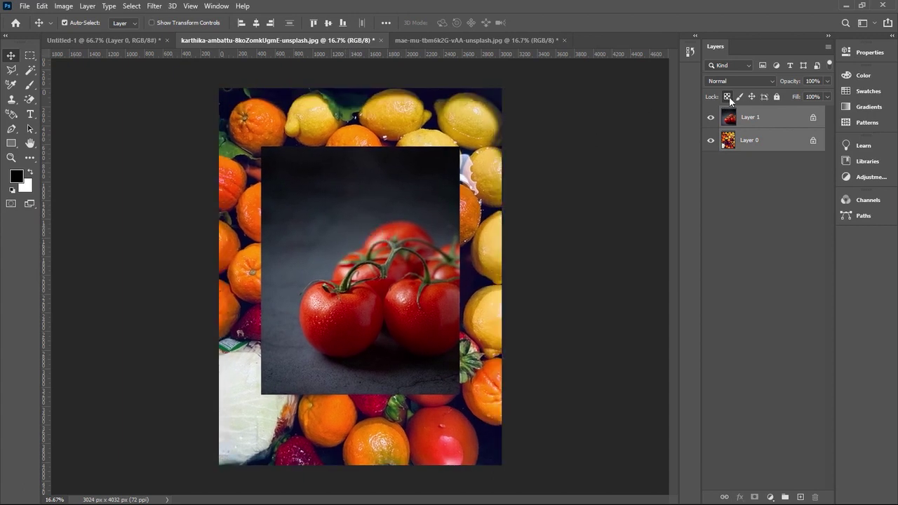
Try to paint over the tomato photo with the Brush tool while both layers are selected.
click(30, 85)
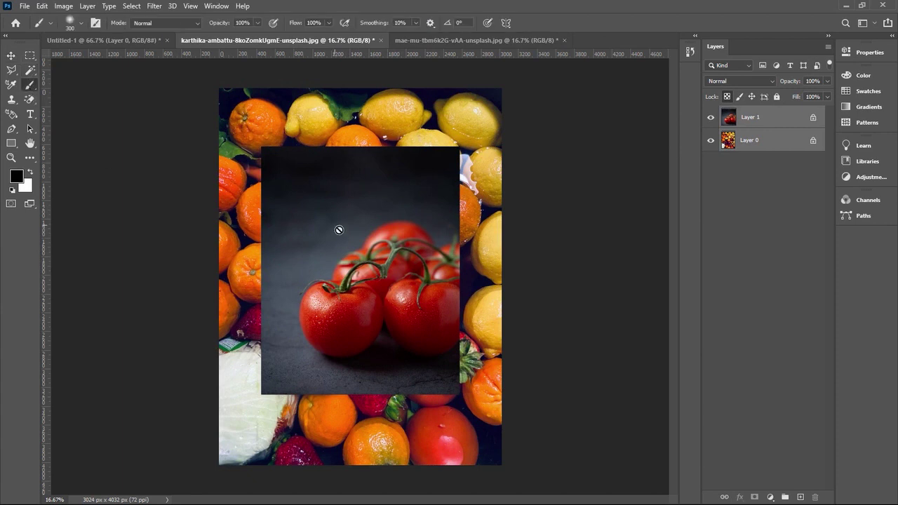
click(292, 167)
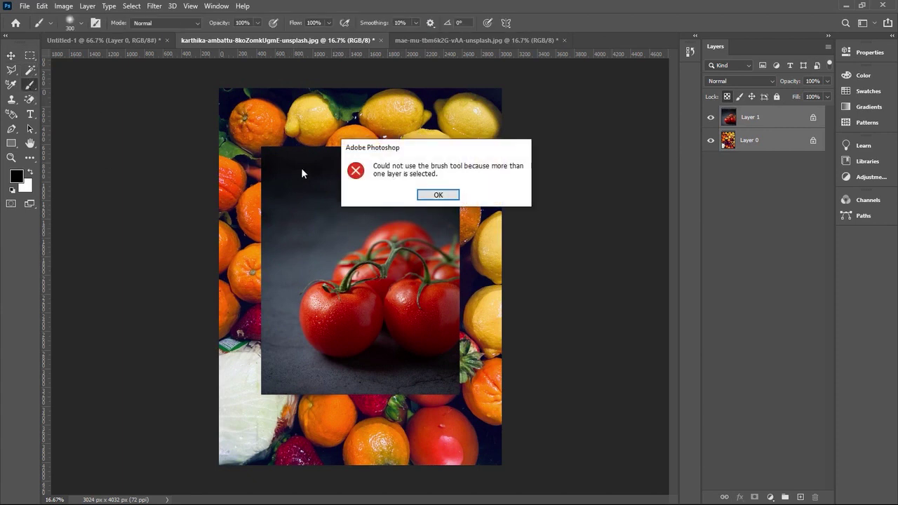
click(455, 195)
click(818, 124)
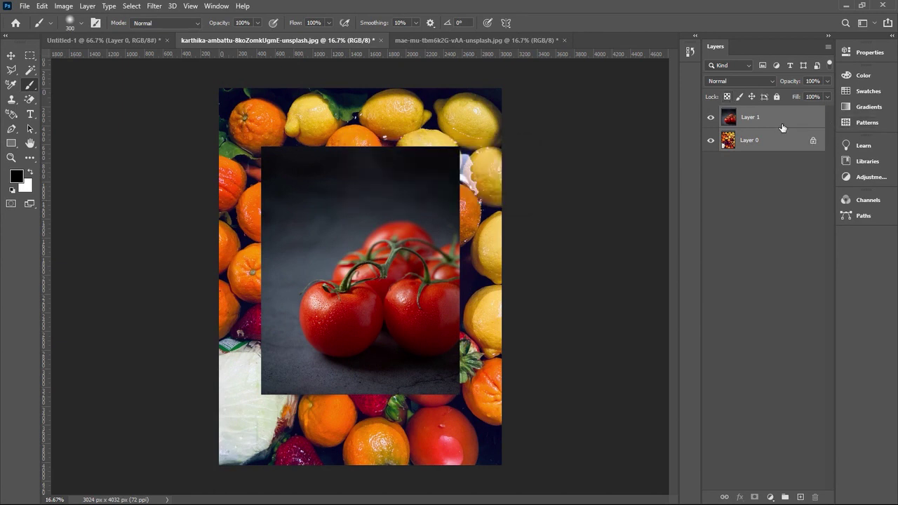
click(727, 97)
click(327, 244)
click(437, 195)
Remove the tomato layer's lock and keep the transparent pixels locked on the fruit layer only.
click(813, 118)
click(774, 125)
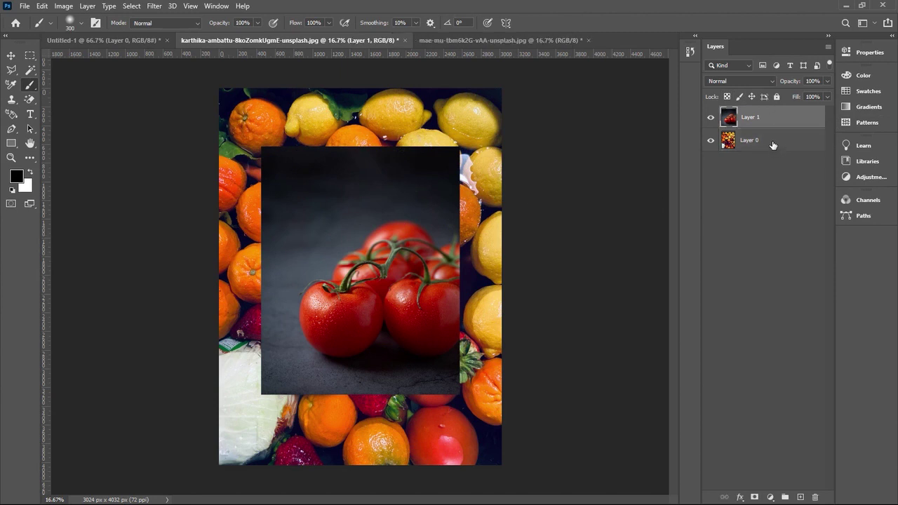
click(775, 145)
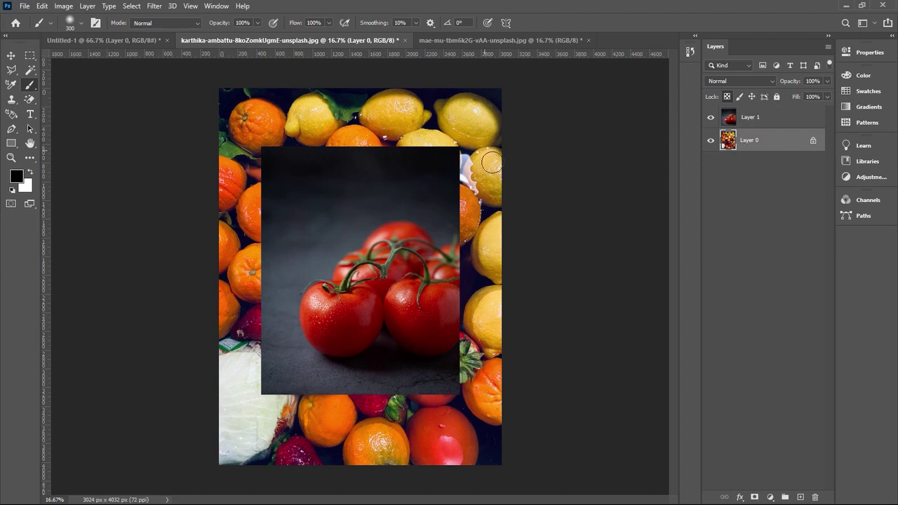
Set the background color to a bright red.
click(27, 184)
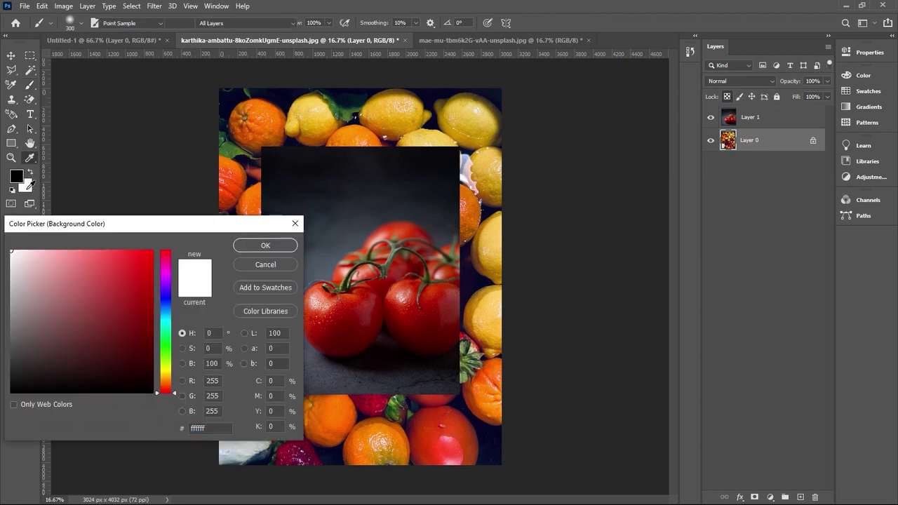
click(150, 256)
click(260, 245)
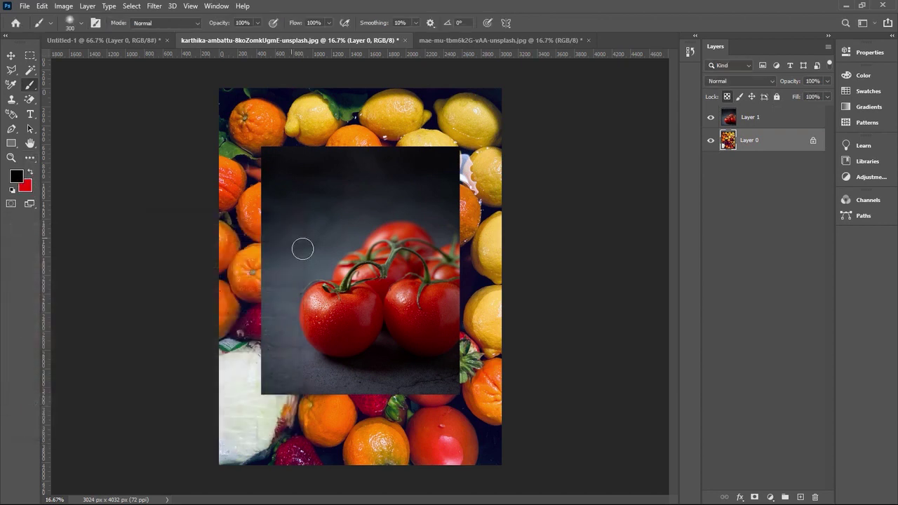
Paint loose black brush strokes on the unlocked tomato layer, running past the photo's edges, and undo them.
click(759, 121)
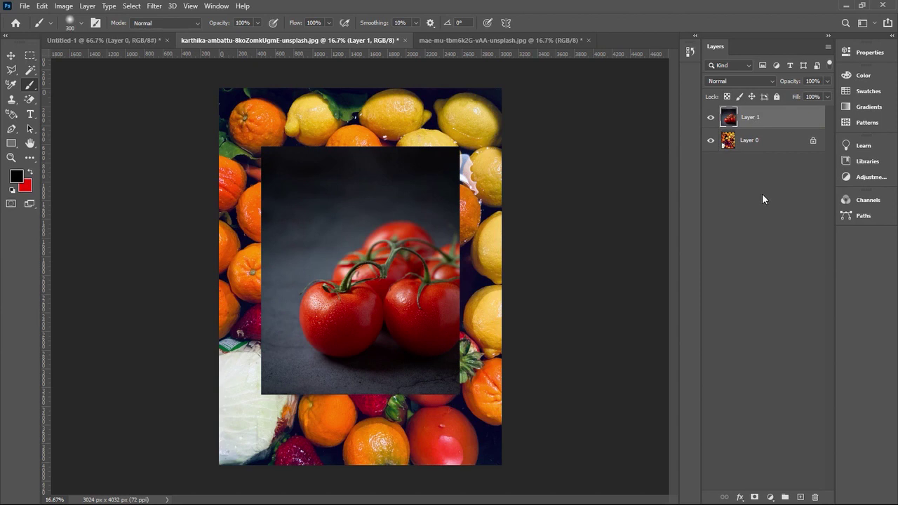
mouse_move(357, 185)
mouse_down()
mouse_move(368, 161)
mouse_move(300, 207)
mouse_move(295, 221)
mouse_move(456, 188)
mouse_move(347, 171)
mouse_move(314, 147)
mouse_move(297, 167)
mouse_move(310, 324)
mouse_move(302, 181)
mouse_move(412, 351)
mouse_move(412, 247)
mouse_move(395, 261)
mouse_move(432, 179)
mouse_move(487, 247)
mouse_move(316, 359)
mouse_move(371, 263)
mouse_up()
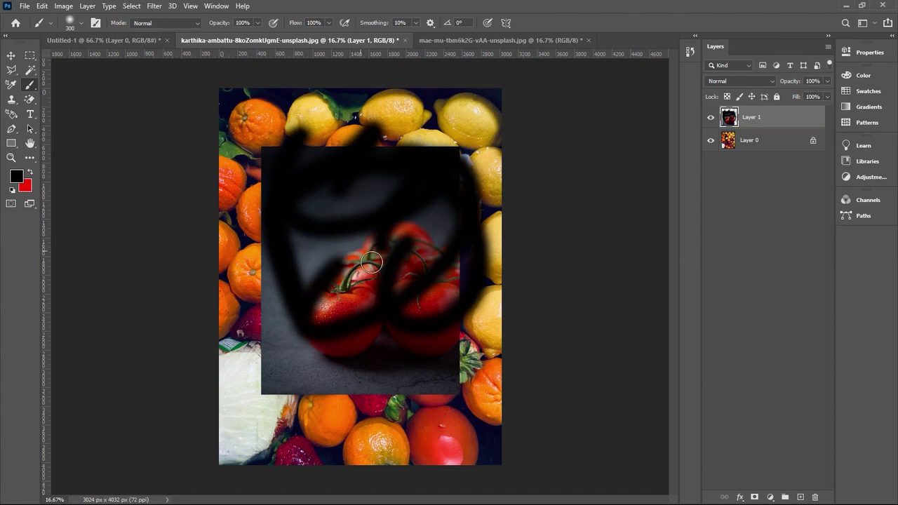
key(ctrl+z)
key(ctrl+z)
key(ctrl+z)
key(ctrl+z)
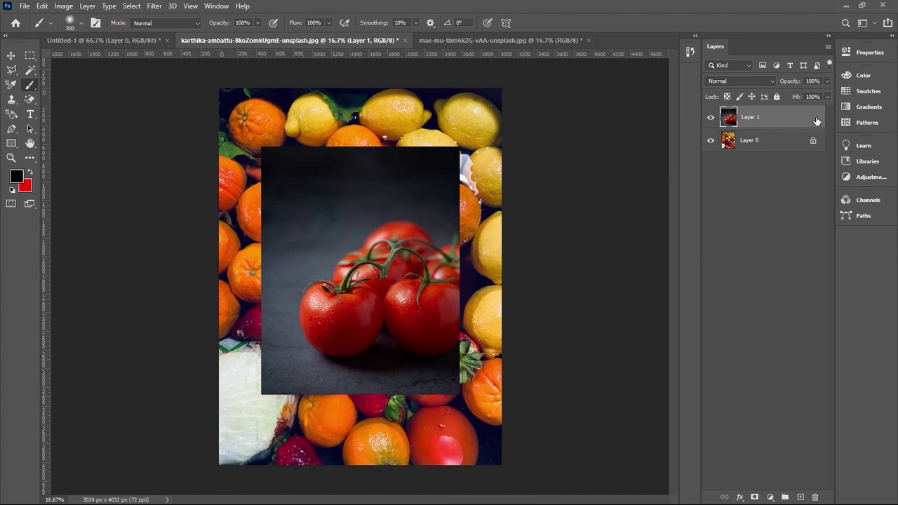
Lock the tomato layer's transparent pixels, paint a few black test strokes on the photo, and undo the strokes.
click(726, 96)
mouse_move(337, 199)
mouse_down()
mouse_move(286, 163)
mouse_move(354, 165)
mouse_up()
click(399, 171)
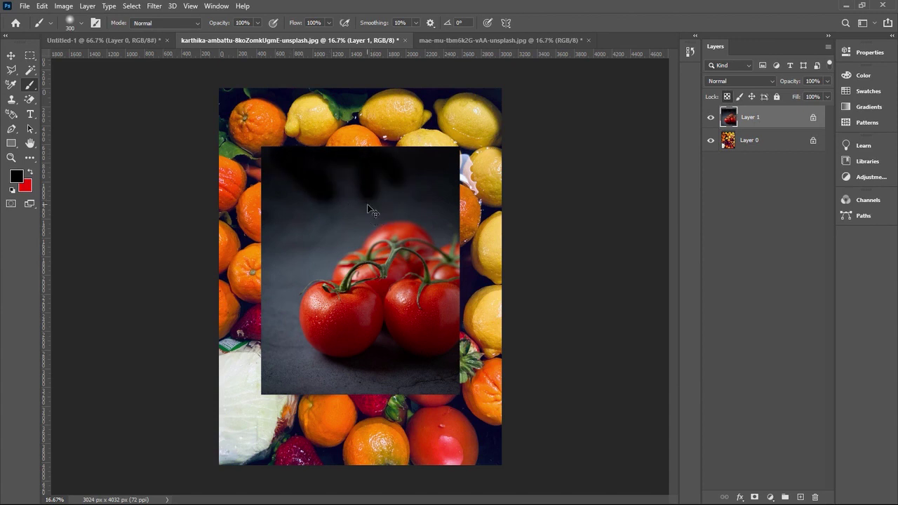
key(ctrl+z)
key(ctrl+z)
key(ctrl+z)
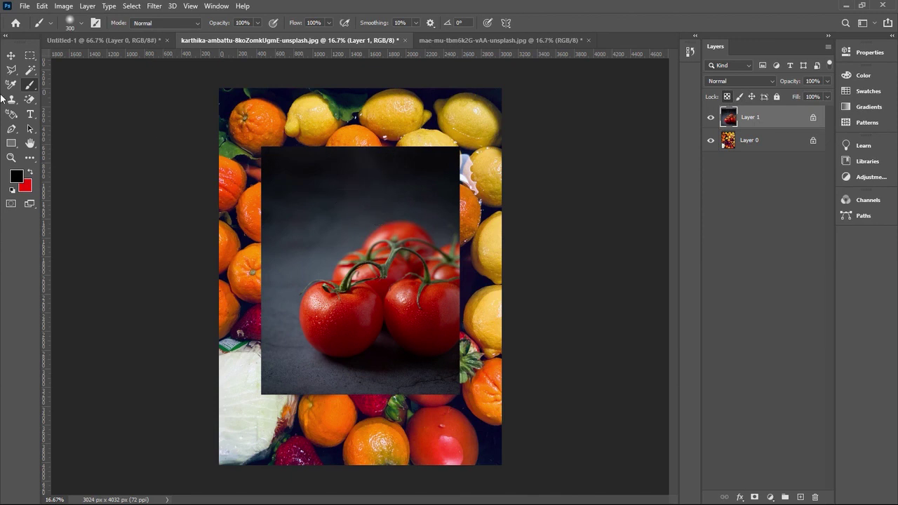
Set the foreground color to white.
click(21, 178)
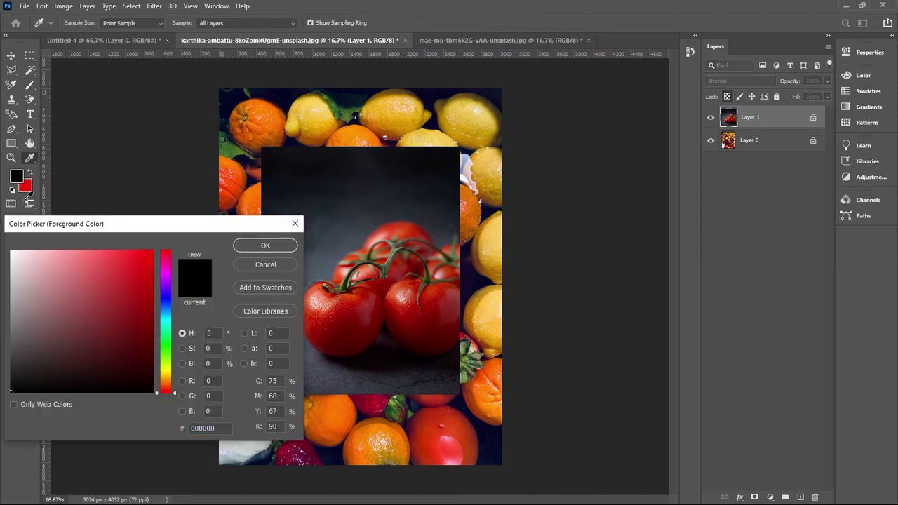
drag(24, 260, 11, 251)
click(265, 245)
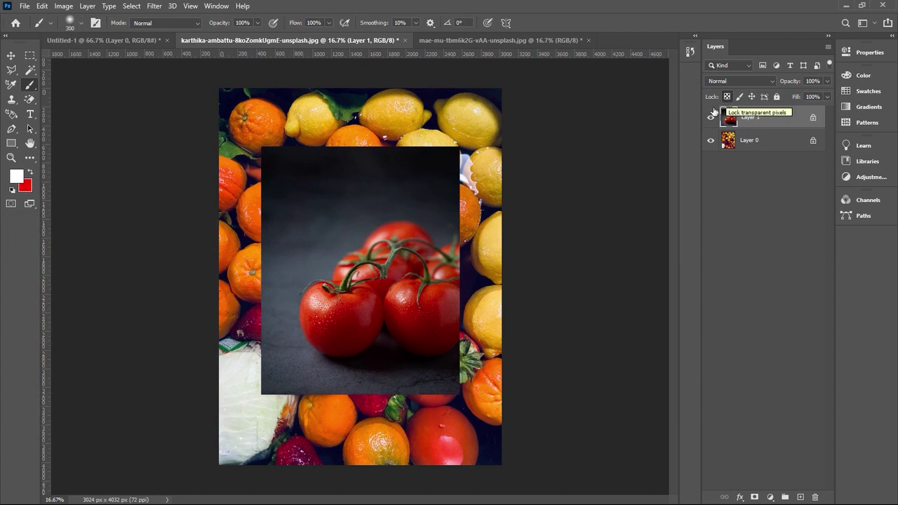
Paint broad white brush strokes over the upper part of the tomato layer with its transparent pixels locked, and undo them.
mouse_move(281, 179)
mouse_down()
mouse_move(273, 164)
mouse_move(417, 147)
mouse_move(460, 161)
mouse_move(421, 256)
mouse_move(287, 242)
mouse_move(346, 184)
mouse_move(416, 210)
mouse_move(323, 277)
mouse_move(305, 151)
mouse_move(351, 344)
mouse_move(416, 291)
mouse_up()
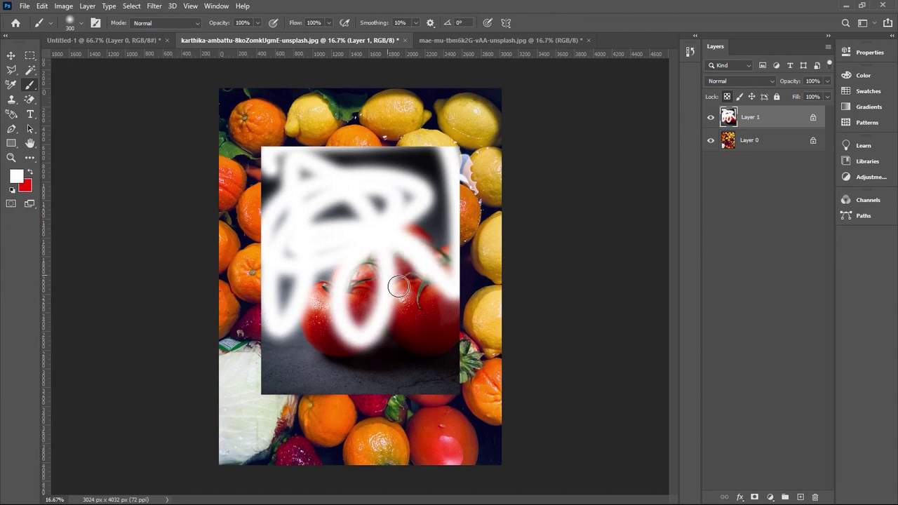
mouse_move(452, 208)
mouse_down()
mouse_move(368, 333)
mouse_move(385, 208)
mouse_move(414, 206)
mouse_up()
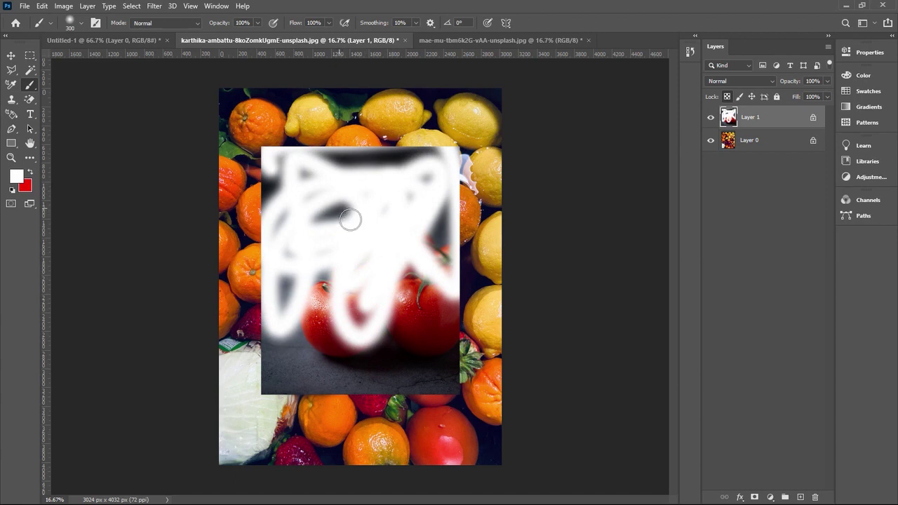
mouse_move(351, 216)
mouse_down()
mouse_move(341, 280)
mouse_move(408, 221)
mouse_move(350, 177)
mouse_move(429, 152)
mouse_move(417, 148)
mouse_move(419, 245)
mouse_move(407, 312)
mouse_move(451, 299)
mouse_move(431, 245)
mouse_up()
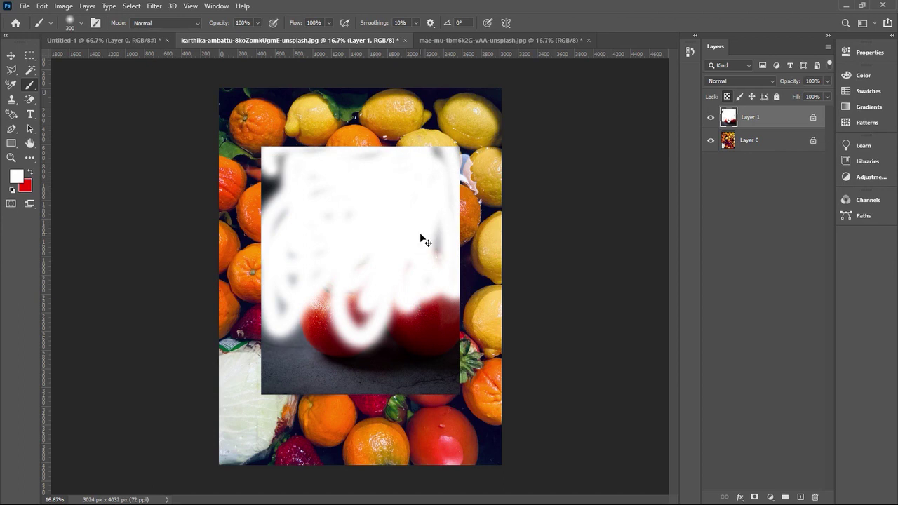
key(ctrl+z)
key(ctrl+z)
key(ctrl+z)
key(ctrl+z)
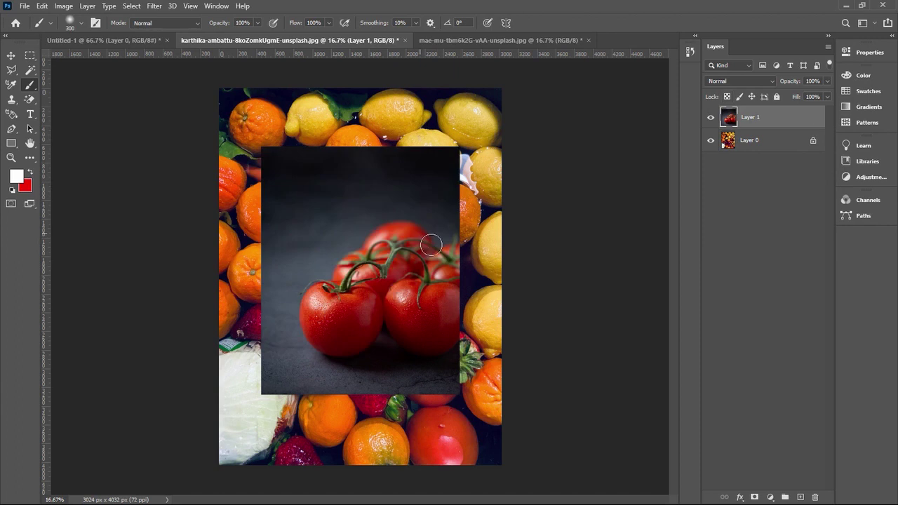
Lock the image pixels of the tomato layer and try to paint on it with the Brush tool.
click(741, 96)
click(449, 199)
click(422, 195)
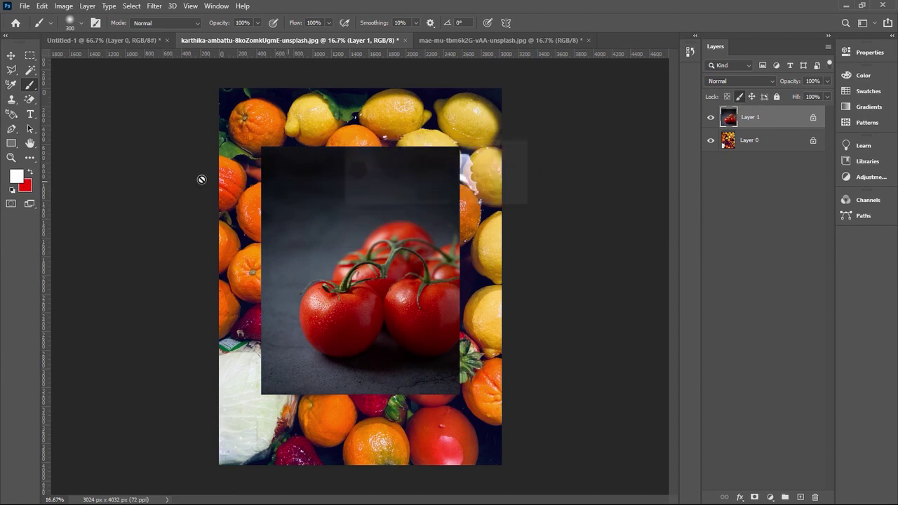
Draw a rectangular marquee selection on the pixel-locked tomato layer, try a second overlapping one, and deselect.
click(27, 58)
mouse_move(190, 156)
mouse_down()
mouse_move(206, 176)
mouse_move(360, 236)
mouse_up()
drag(315, 150, 404, 247)
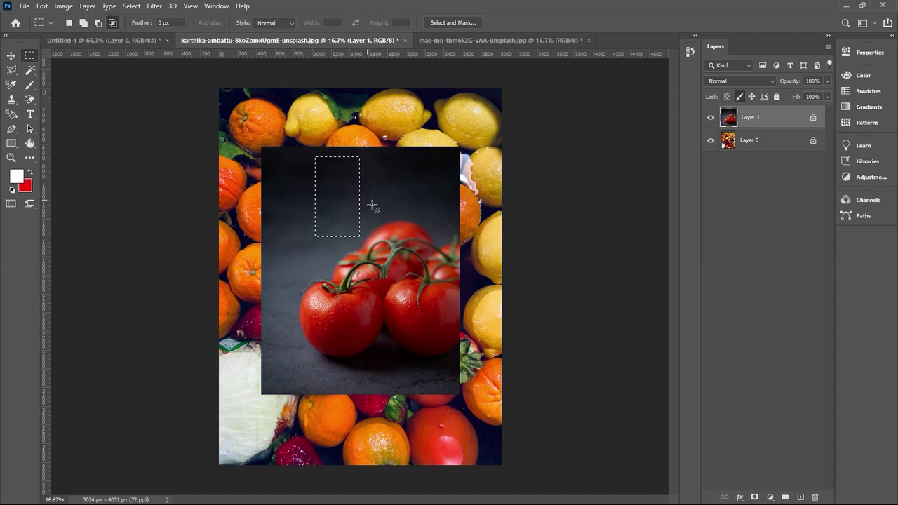
key(ctrl+d)
Draw three overlapping white rectangle shapes over the upper part of the image, and undo them.
click(11, 143)
drag(255, 174, 366, 265)
drag(302, 111, 378, 239)
drag(290, 120, 399, 228)
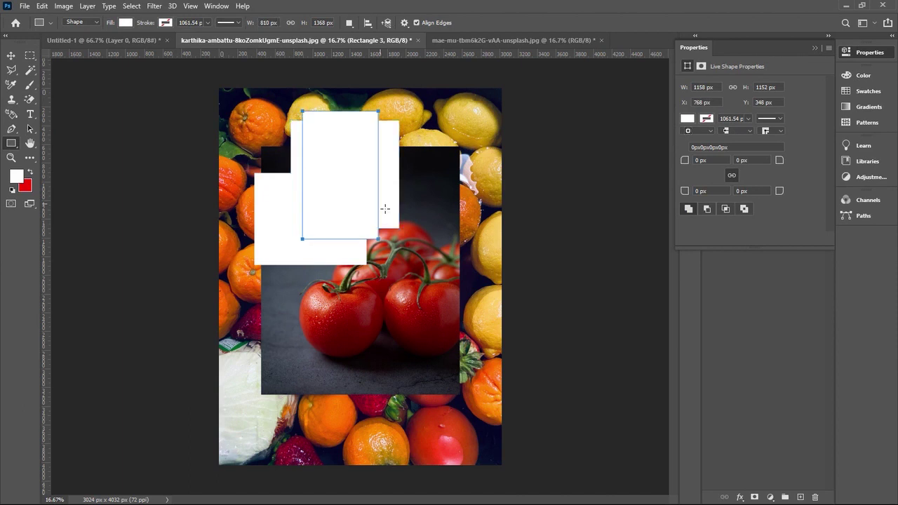
key(ctrl+z)
key(ctrl+z)
key(ctrl+z)
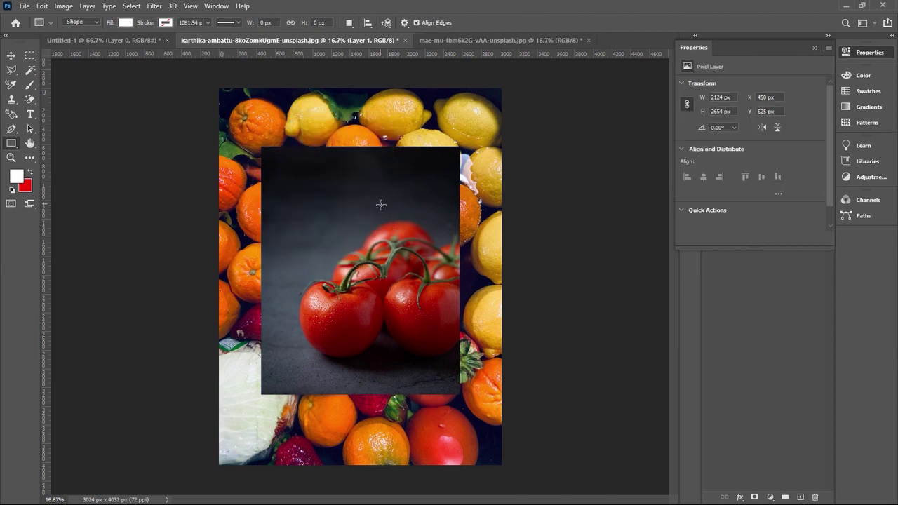
click(813, 48)
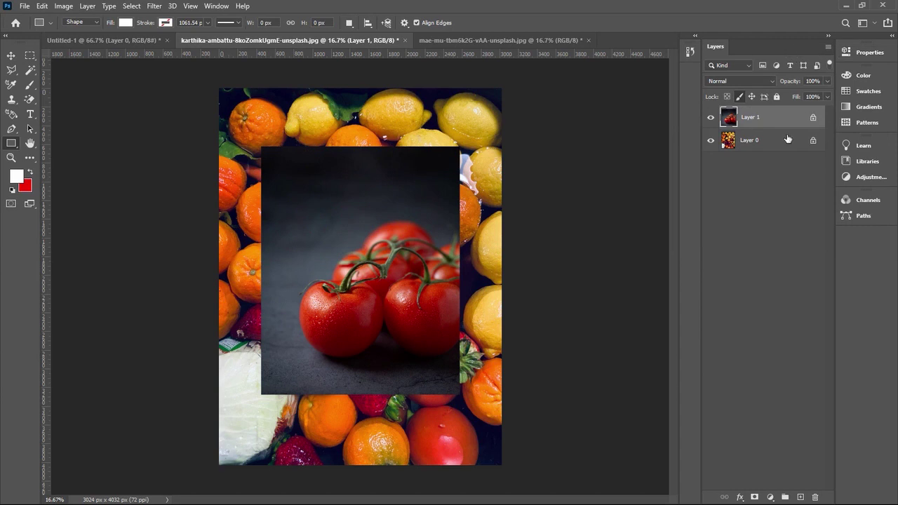
Replace the existing locks on the fruit layer and the tomato layer with a position lock only.
click(751, 99)
click(817, 147)
click(813, 121)
click(753, 97)
click(803, 138)
click(755, 96)
click(785, 125)
Try to move the position-locked tomato layer with the Move tool.
click(11, 57)
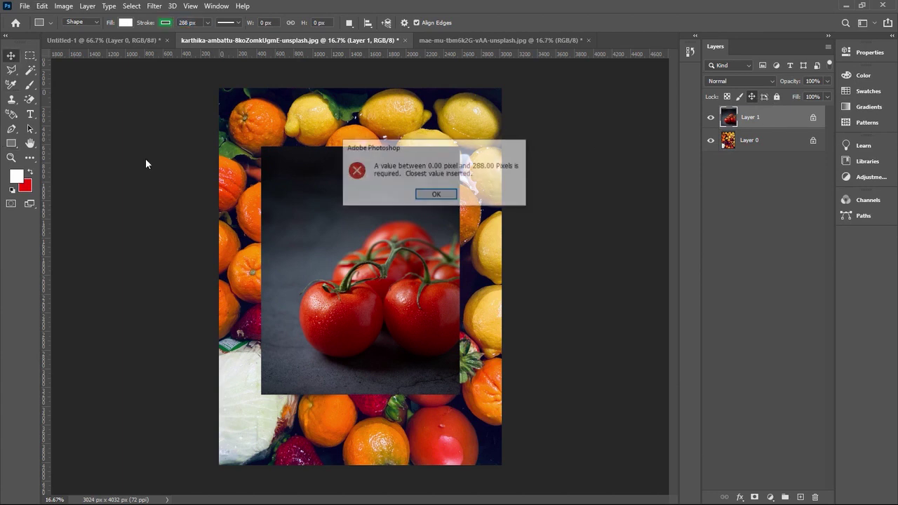
click(436, 195)
drag(386, 273, 384, 225)
drag(407, 180, 413, 200)
click(772, 125)
drag(389, 169, 435, 180)
click(762, 120)
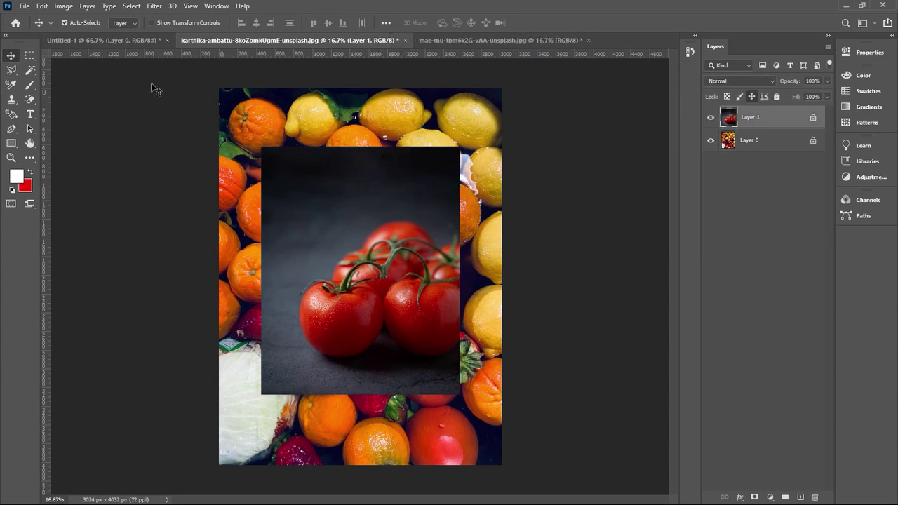
Paint several white brush strokes on the position-locked tomato layer, and undo all of them.
click(29, 85)
click(287, 187)
mouse_move(324, 170)
mouse_down()
mouse_move(281, 230)
mouse_move(320, 138)
mouse_up()
drag(398, 163, 386, 300)
mouse_move(401, 249)
mouse_down()
mouse_move(393, 178)
mouse_move(487, 186)
mouse_move(405, 153)
mouse_move(417, 132)
mouse_move(325, 262)
mouse_move(327, 236)
mouse_up()
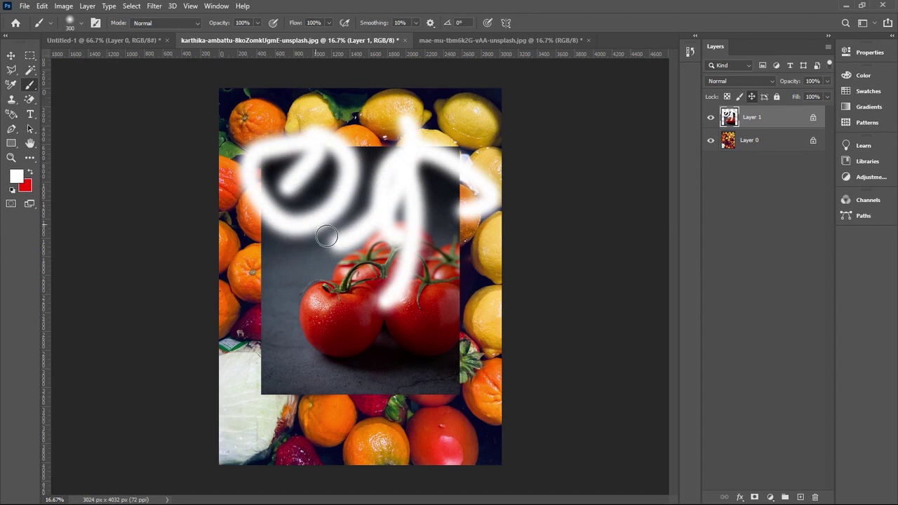
key(ctrl+z)
key(ctrl+z)
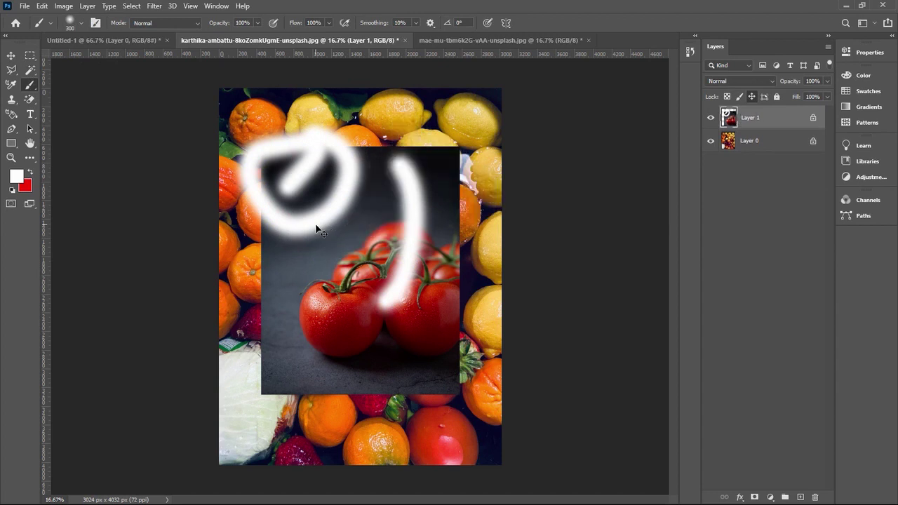
key(ctrl+z)
key(z)
key(ctrl+z)
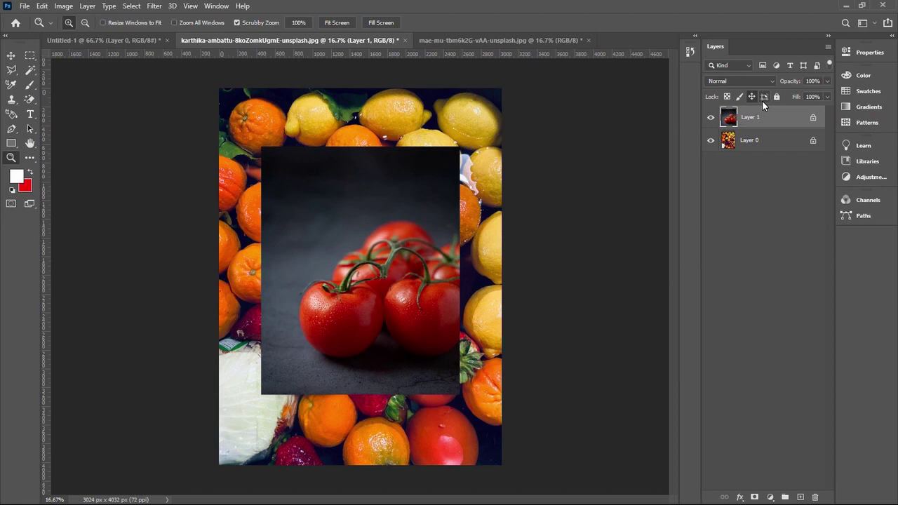
Lock everything on the fruit layer, leave the tomato layer unlocked, and try to select the fruit photo with the Move tool.
click(822, 144)
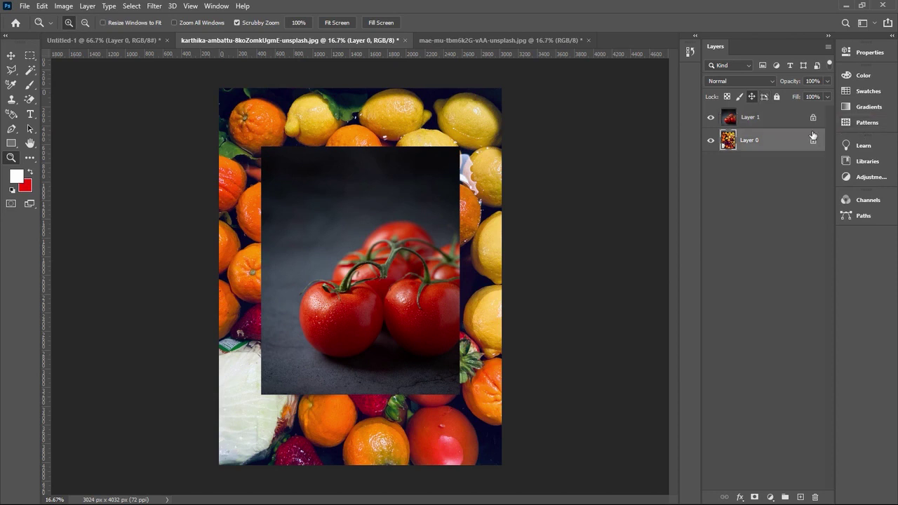
click(776, 97)
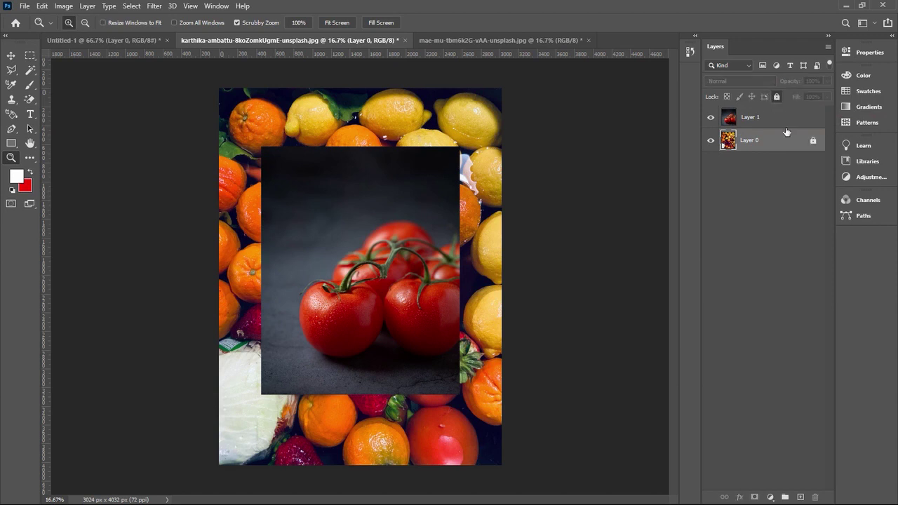
click(11, 58)
click(335, 126)
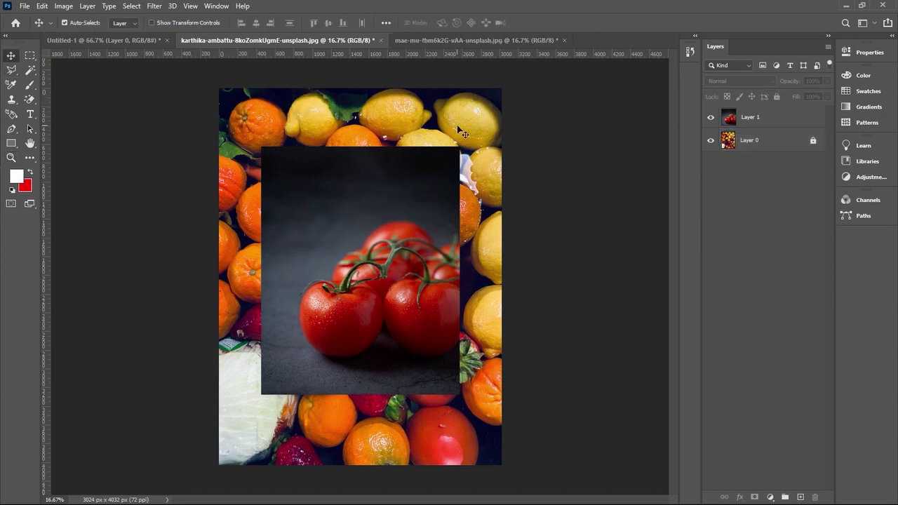
Move the unlocked tomato layer around over the locked fruit photo, and delete the tomato layer.
click(454, 151)
drag(444, 173, 304, 249)
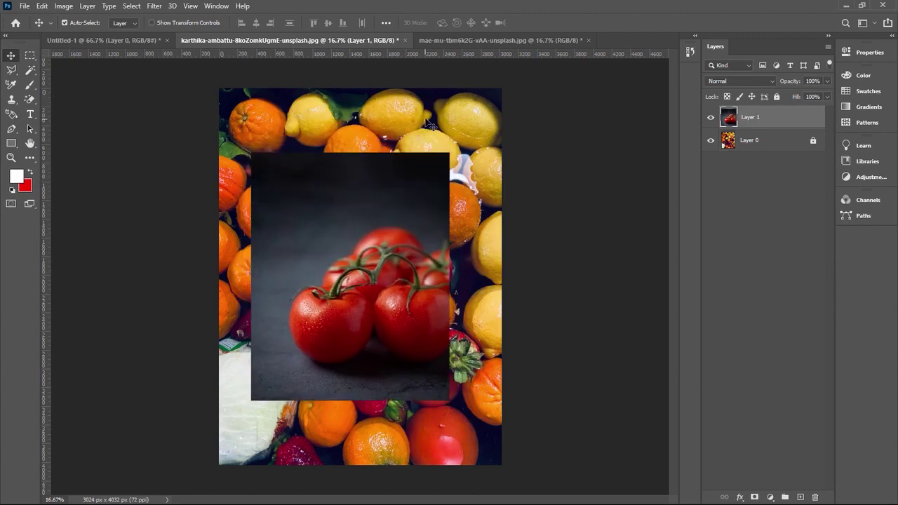
click(386, 135)
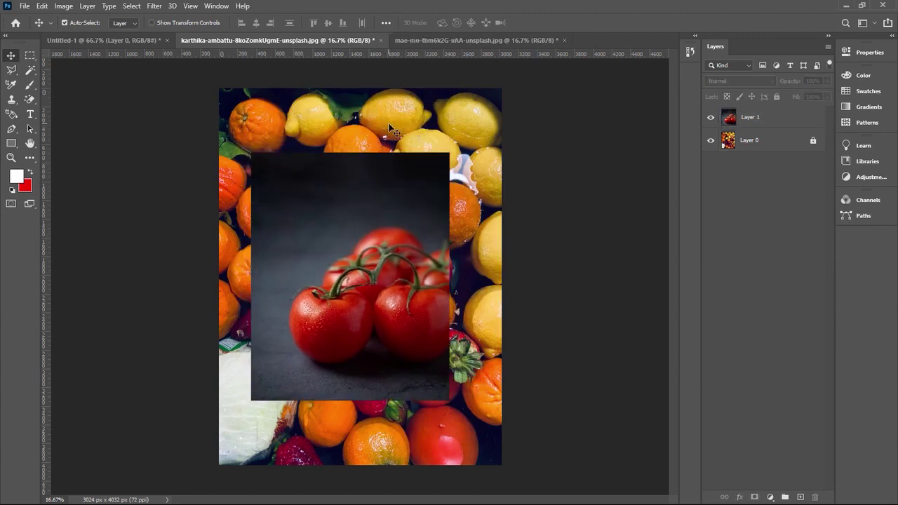
mouse_move(419, 244)
mouse_down()
mouse_move(439, 227)
mouse_move(429, 239)
mouse_up()
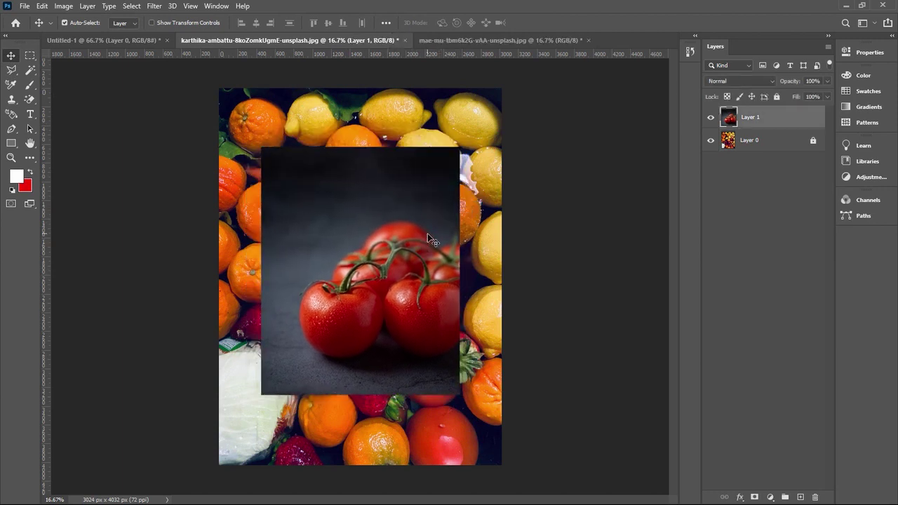
key(Delete)
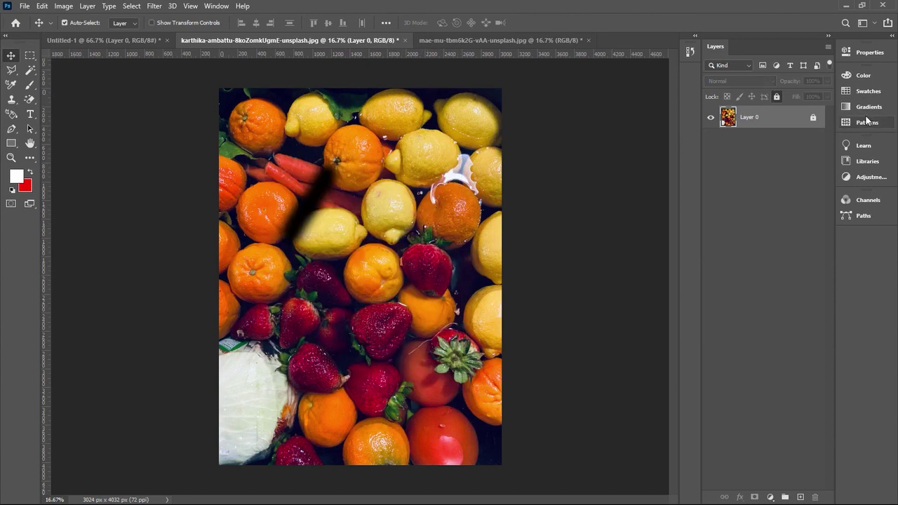
Unlock the fruit layer and set its blend mode to Dissolve.
click(816, 119)
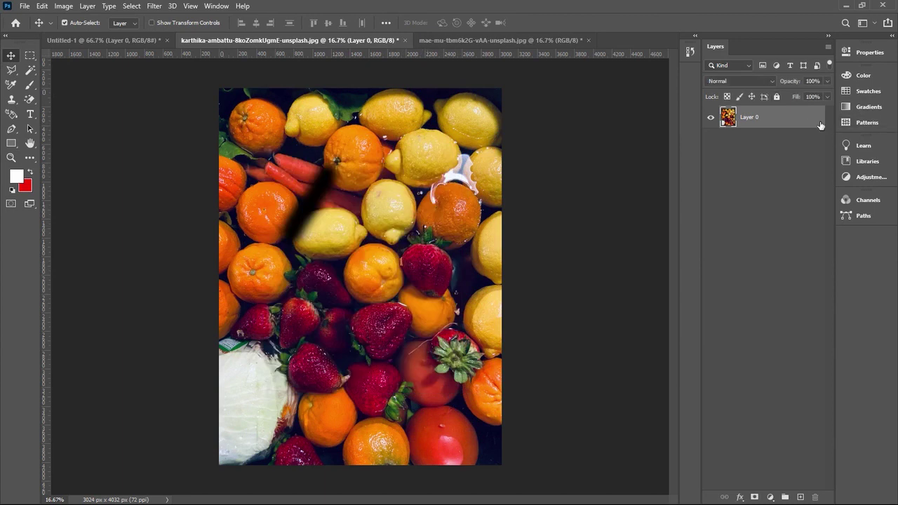
click(772, 83)
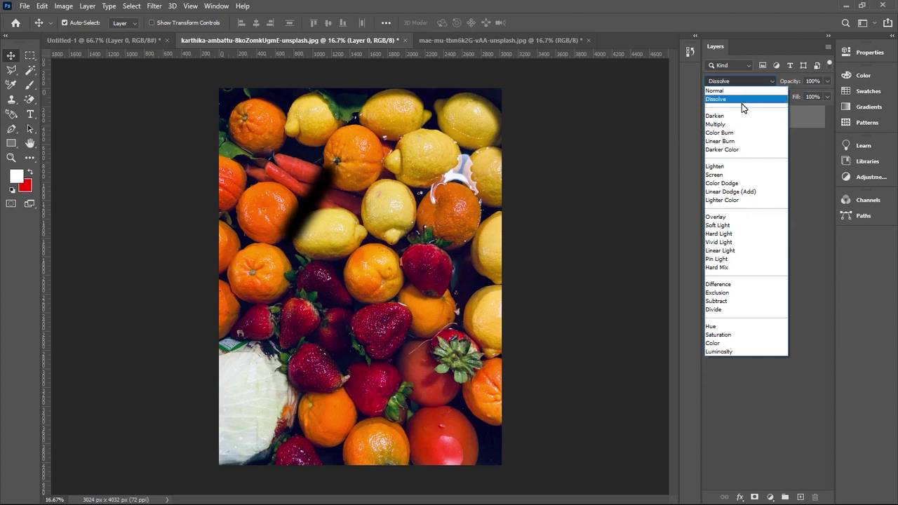
click(738, 99)
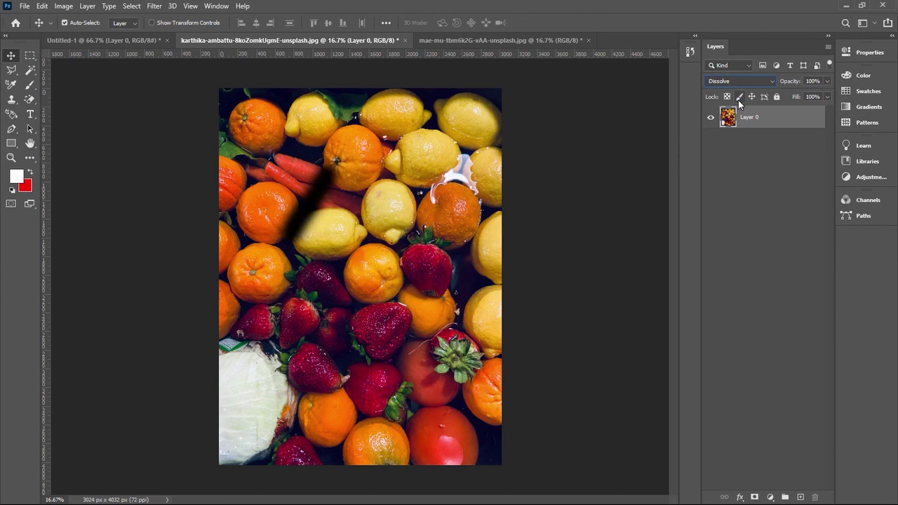
Lower the fruit layer's opacity to 60% and examine the Dissolve grain at different zoom levels.
click(827, 81)
mouse_move(818, 94)
mouse_down()
mouse_move(798, 94)
mouse_move(807, 95)
mouse_up()
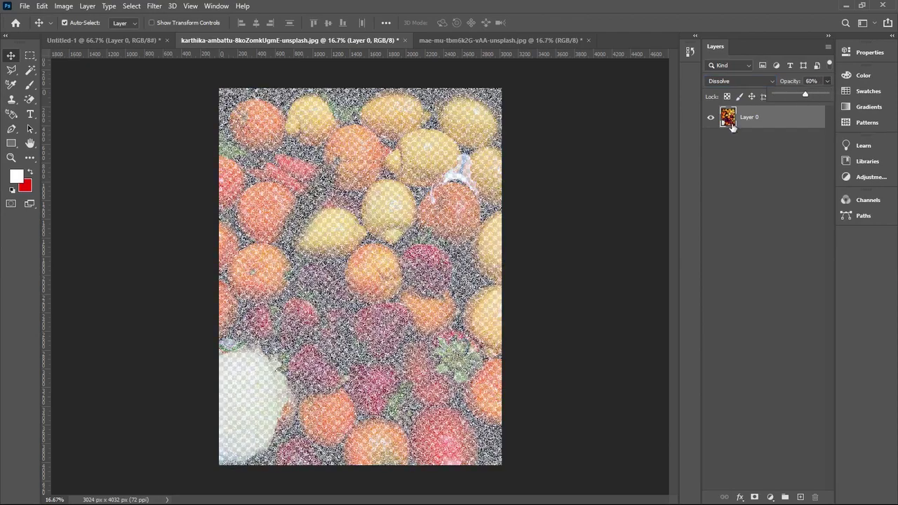
key(ctrl+plus)
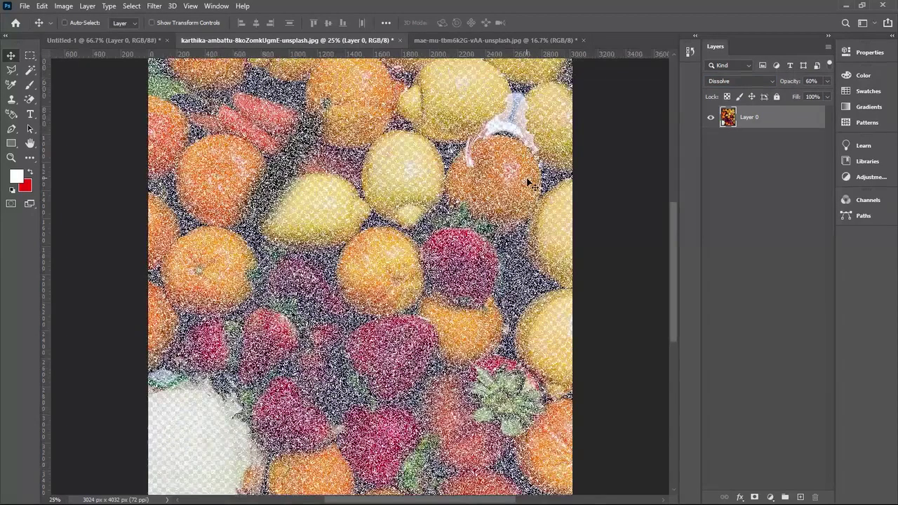
key(ctrl+plus)
key(ctrl+minus)
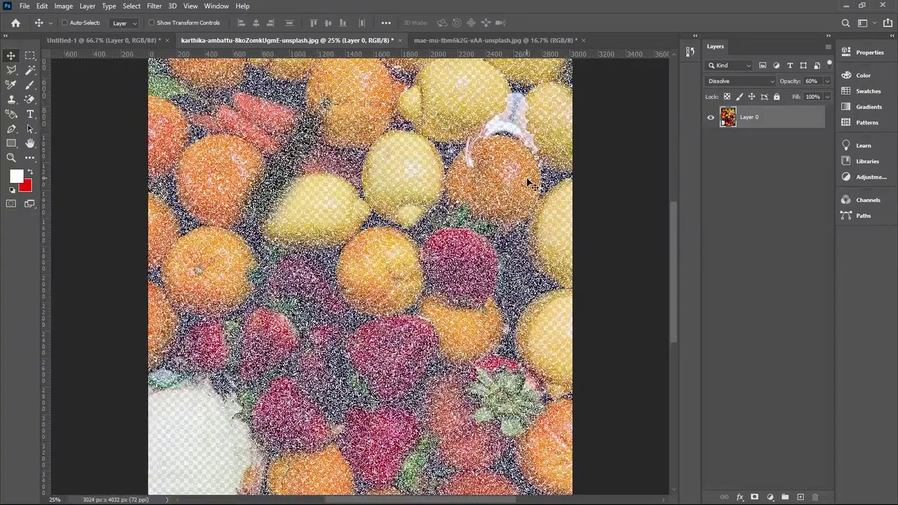
key(ctrl+minus)
key(ctrl+plus)
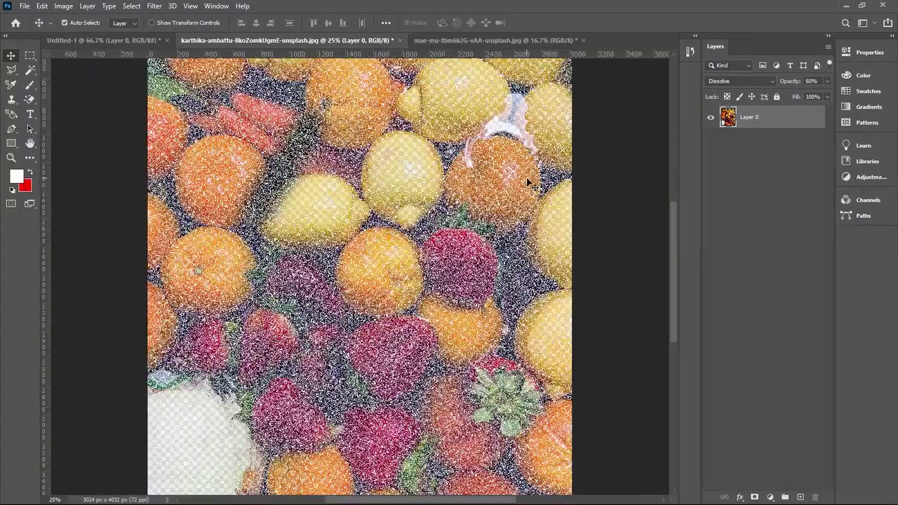
key(ctrl+plus)
key(ctrl+minus)
key(ctrl+minus)
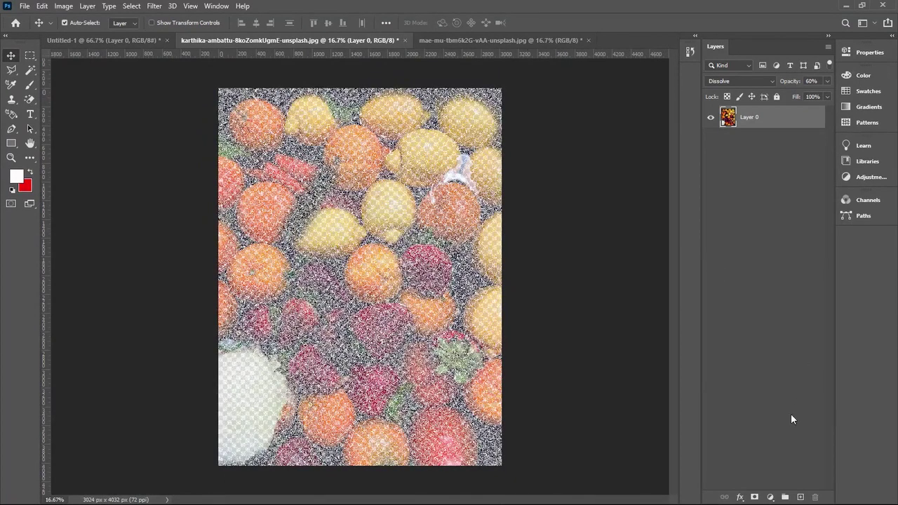
Add a new empty layer beneath the fruit layer and give it a black Color Overlay at 100% opacity.
click(800, 496)
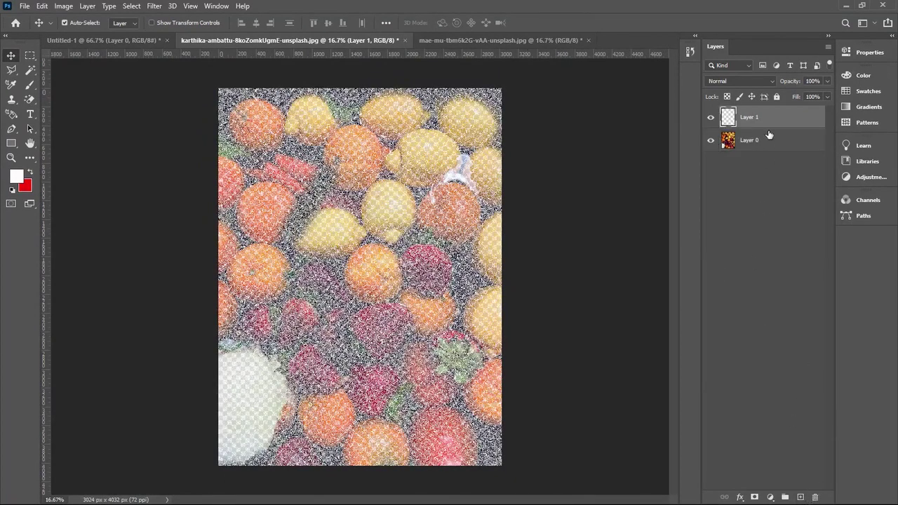
drag(764, 126, 757, 159)
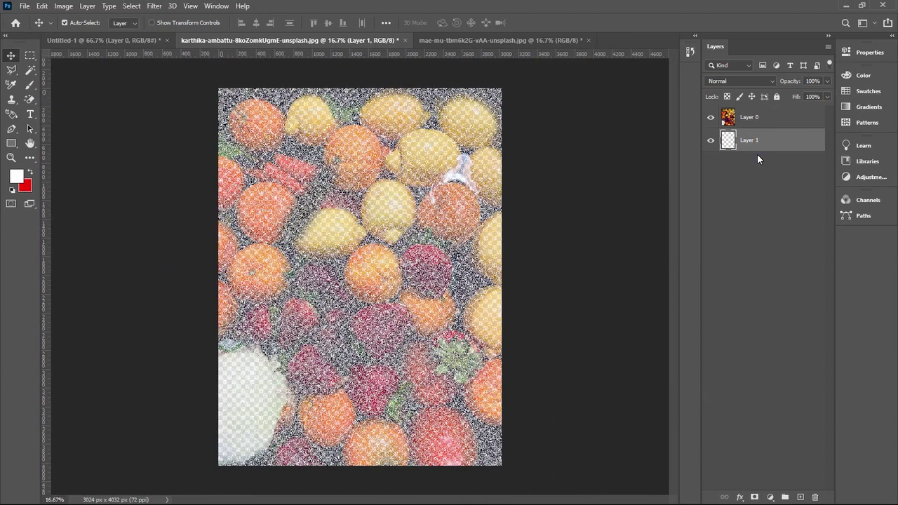
right_click(730, 143)
click(753, 146)
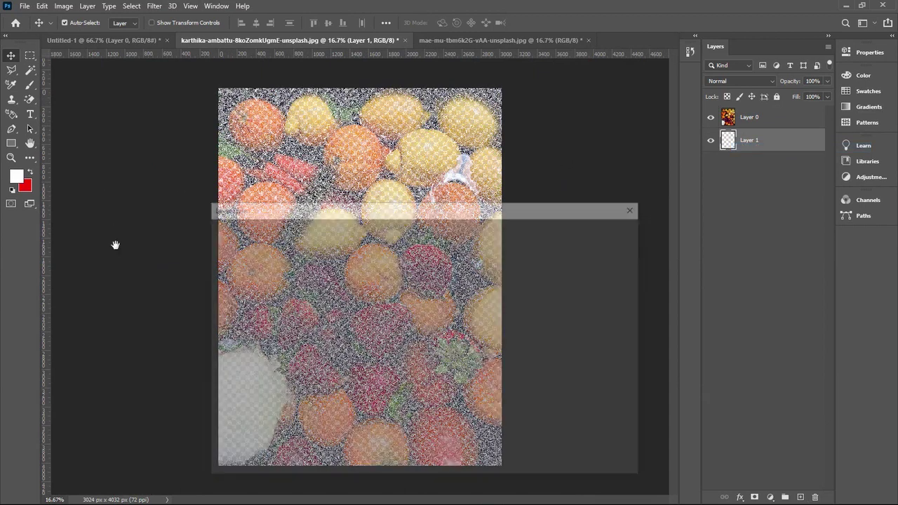
click(247, 363)
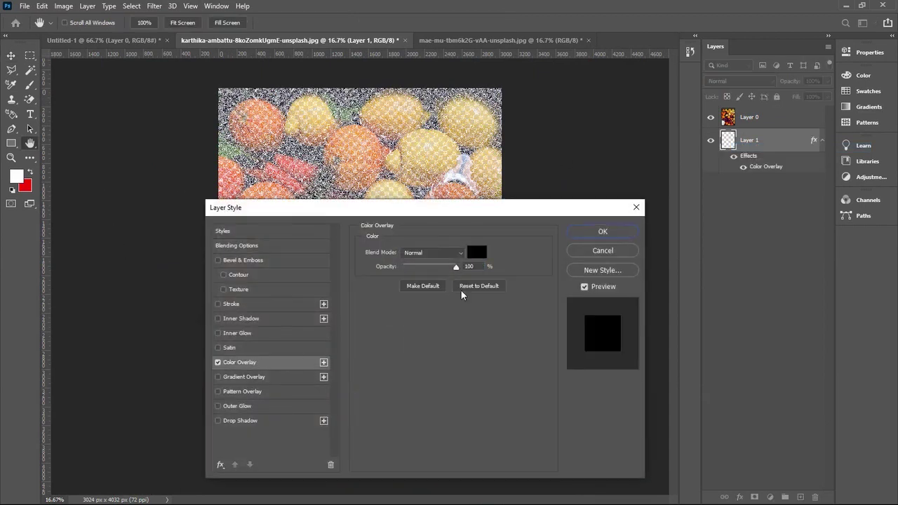
click(607, 241)
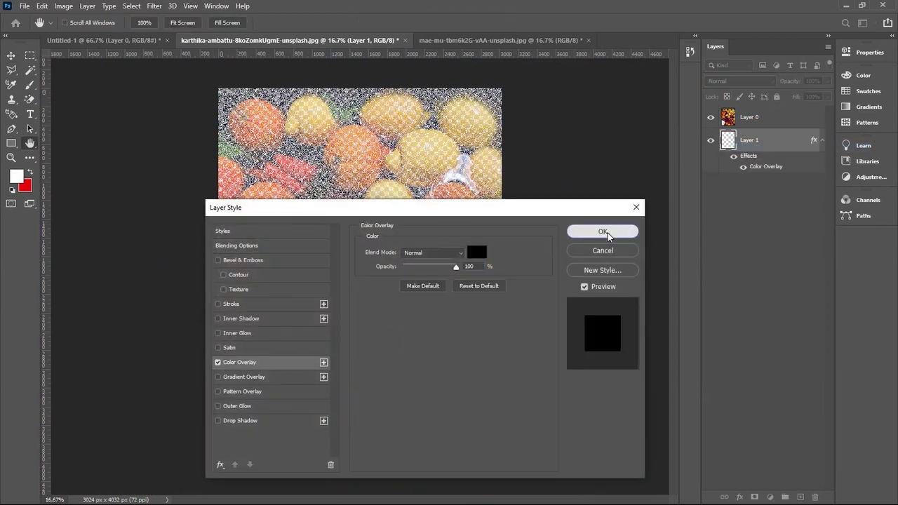
Set the fruit layer's blend mode to Normal, and undo back through the overlay, new layer and opacity changes.
click(744, 121)
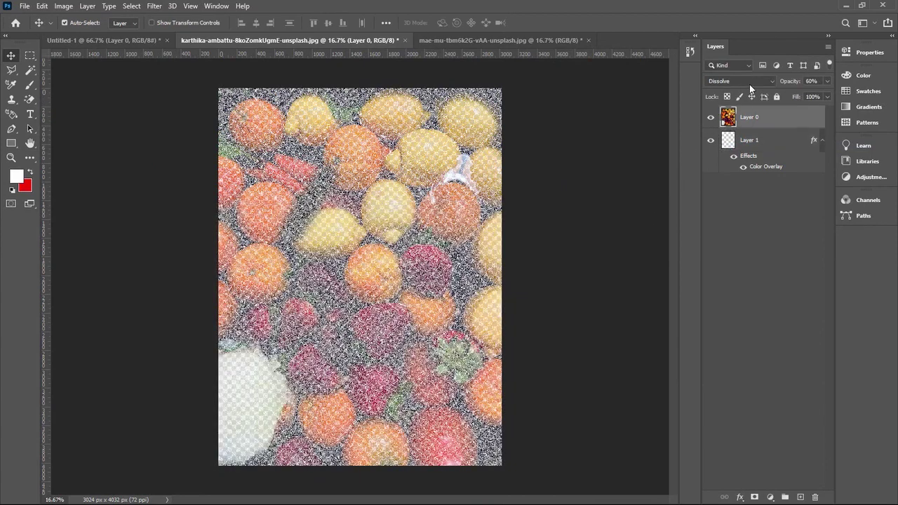
click(767, 82)
click(763, 90)
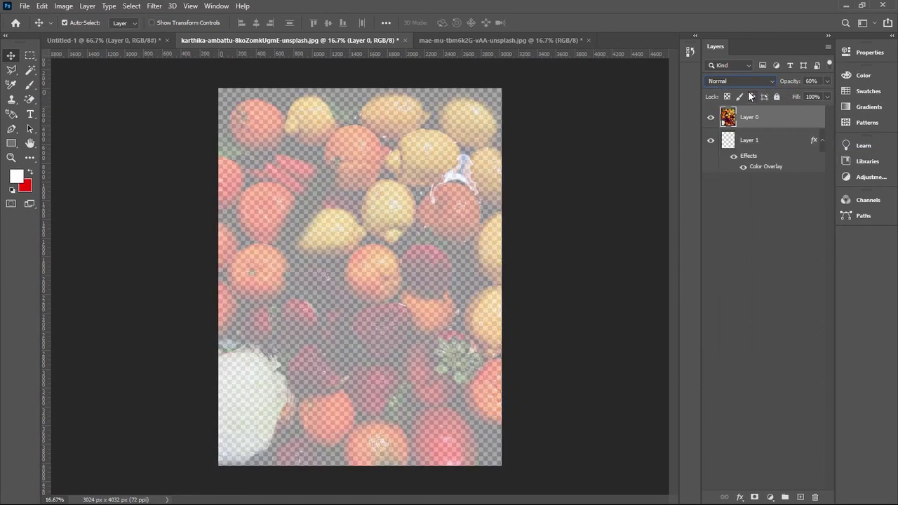
key(ctrl+z)
key(ctrl+z)
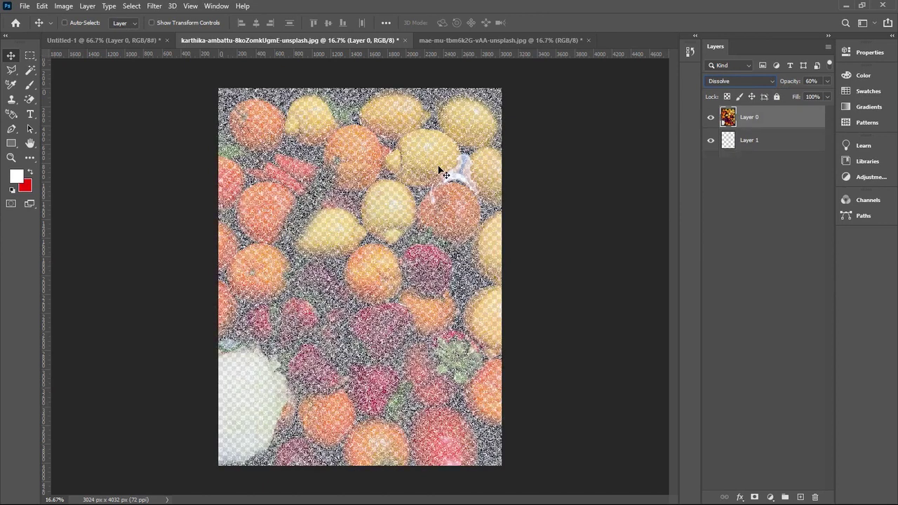
key(ctrl+z)
key(ctrl+z)
key(ctrl+z)
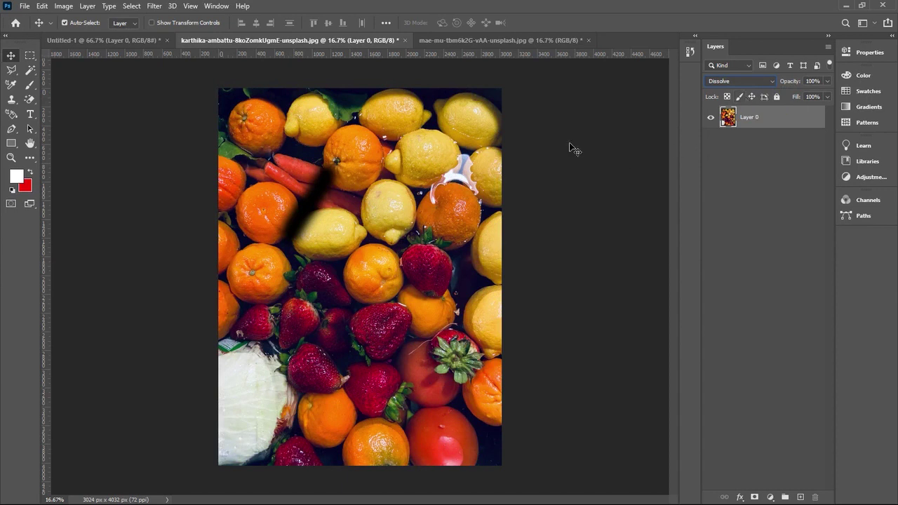
Set the fruit layer's blend mode to Normal and then Darken, testing Darken at reduced opacity before restoring 100%.
click(770, 83)
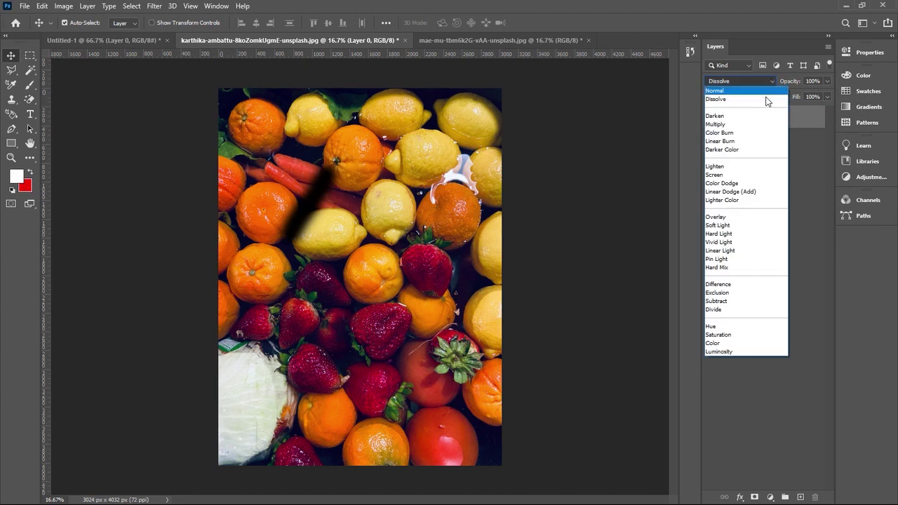
click(764, 91)
click(771, 85)
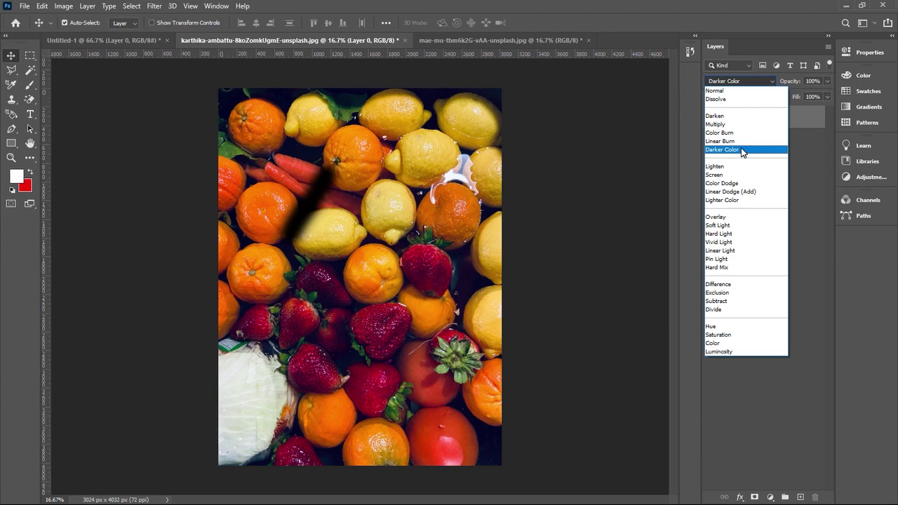
click(744, 116)
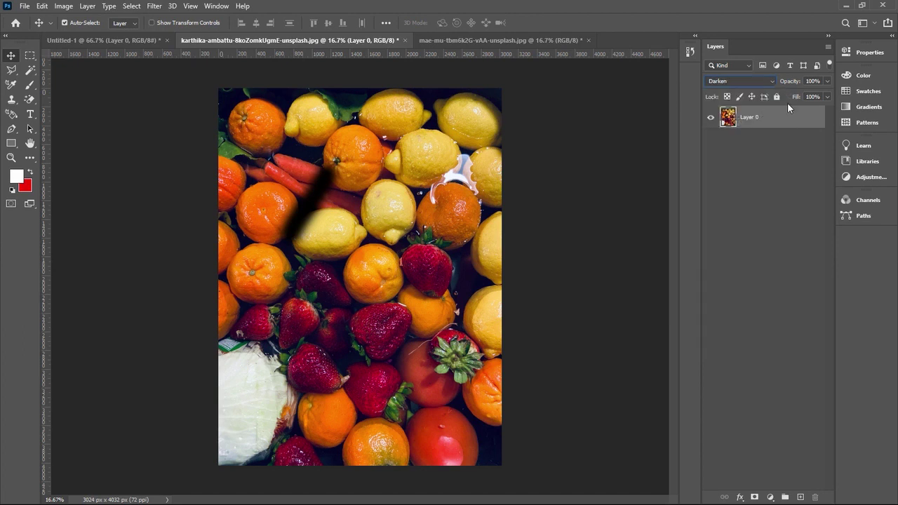
click(828, 81)
drag(818, 93, 775, 96)
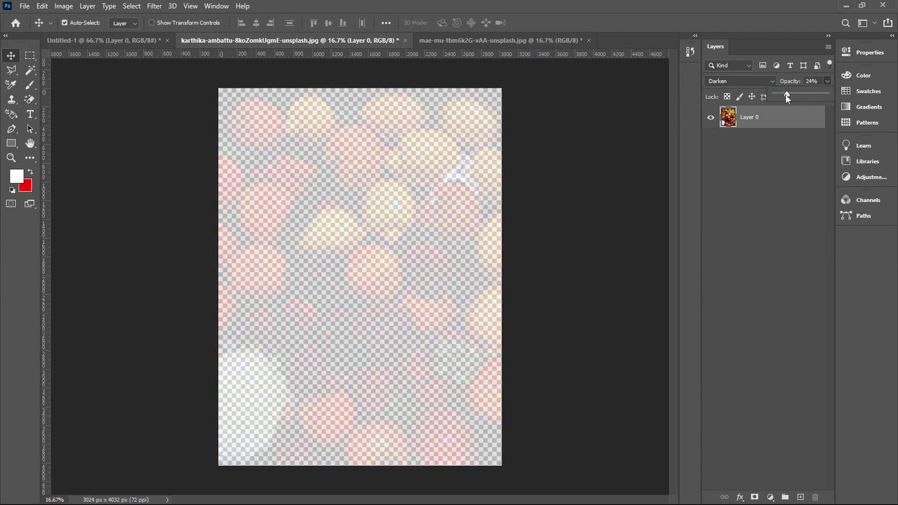
Set the fruit layer's blend mode to Multiply, and test it with the opacity slider, ending at 100%.
click(740, 80)
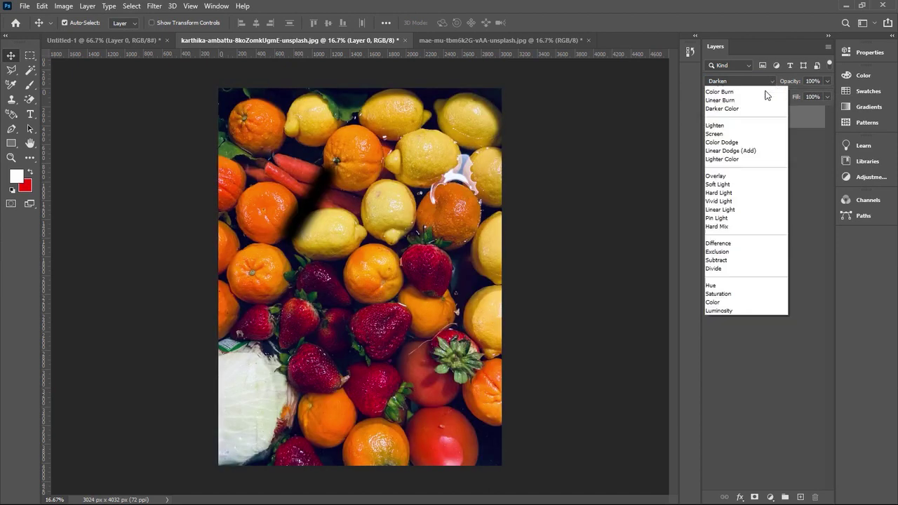
click(747, 124)
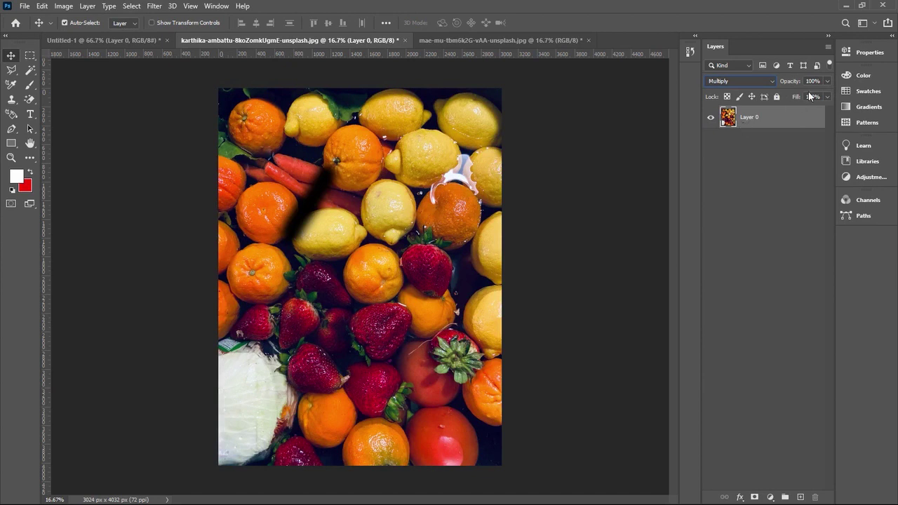
click(827, 96)
drag(804, 94, 842, 109)
Switch the fruit layer to Lighten and try a reduced opacity before restoring it to 100%.
click(772, 80)
click(729, 168)
click(823, 84)
drag(814, 95, 792, 96)
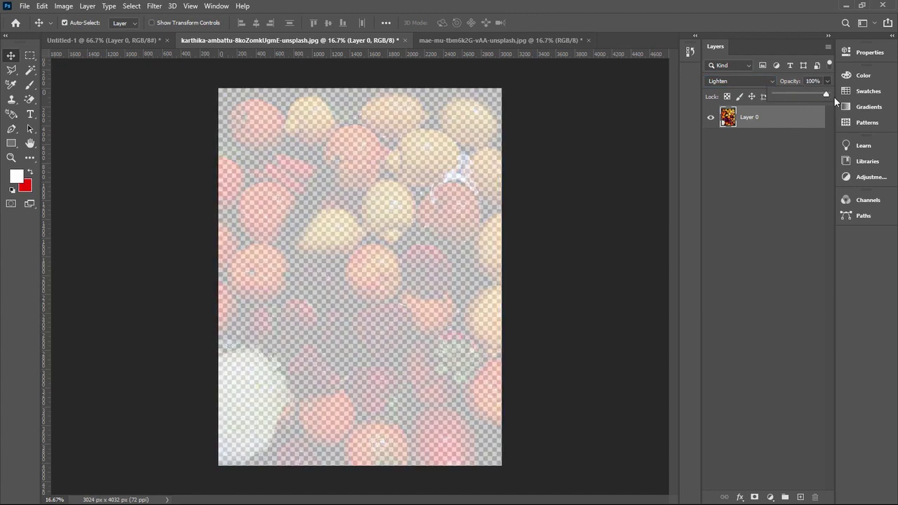
Try the Overlay and Difference blend modes on the fruit layer.
click(767, 82)
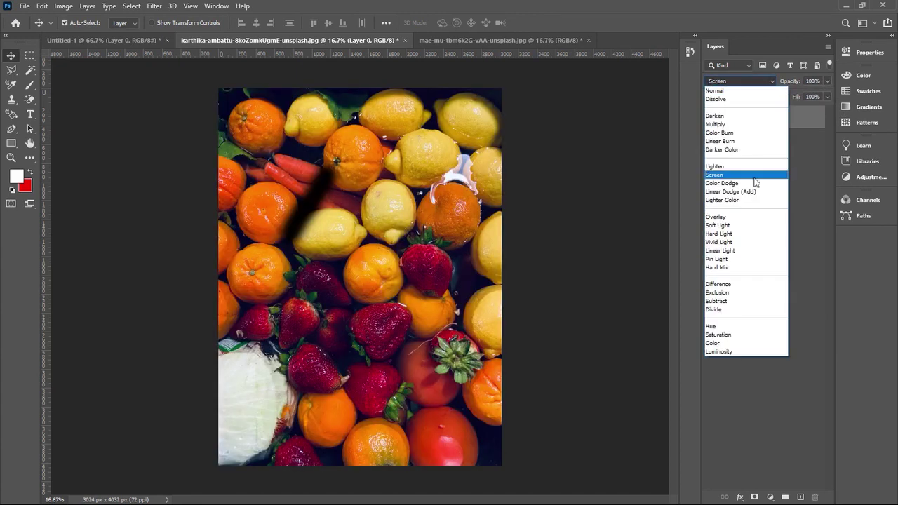
click(745, 217)
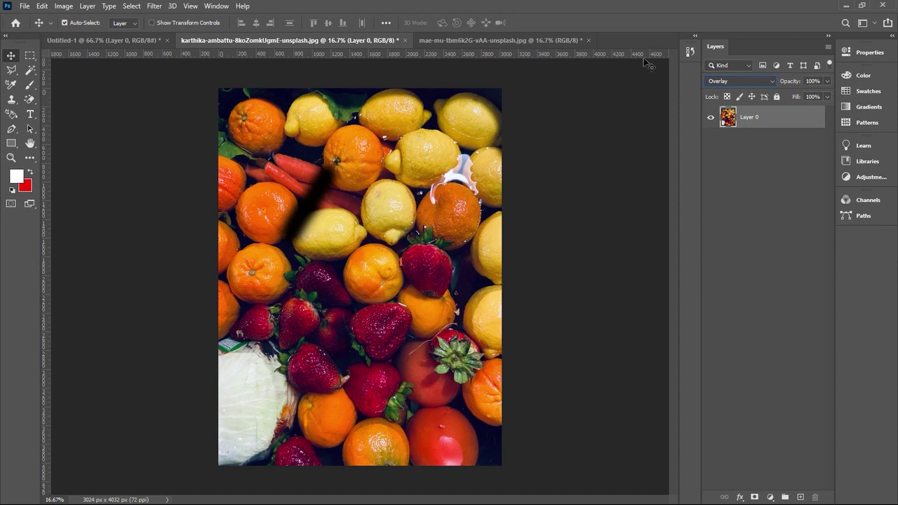
click(775, 80)
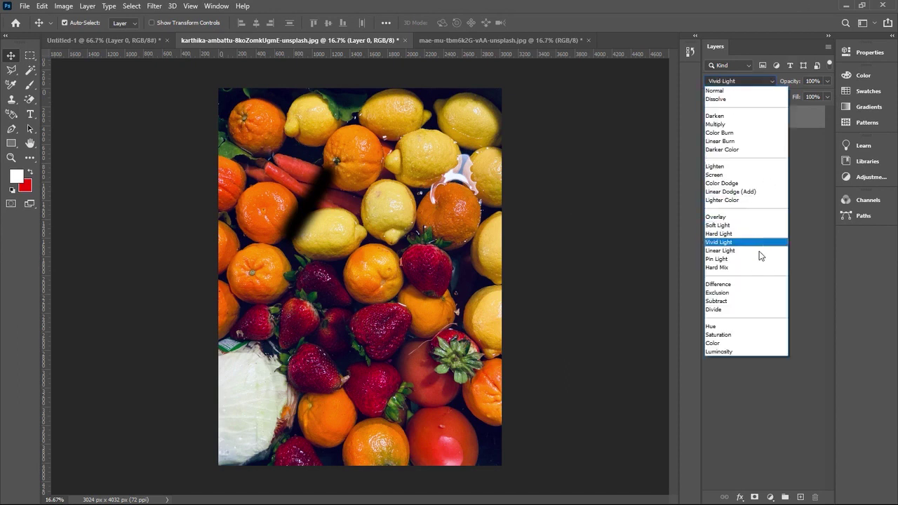
click(746, 292)
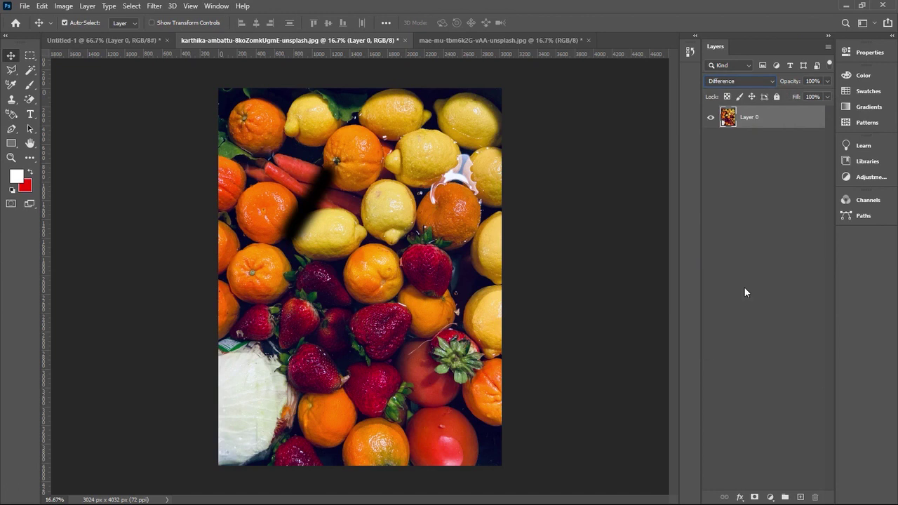
Try the Hue blend mode on the fruit layer with varied opacity, return to 100%, and switch to Saturation.
click(770, 80)
click(720, 327)
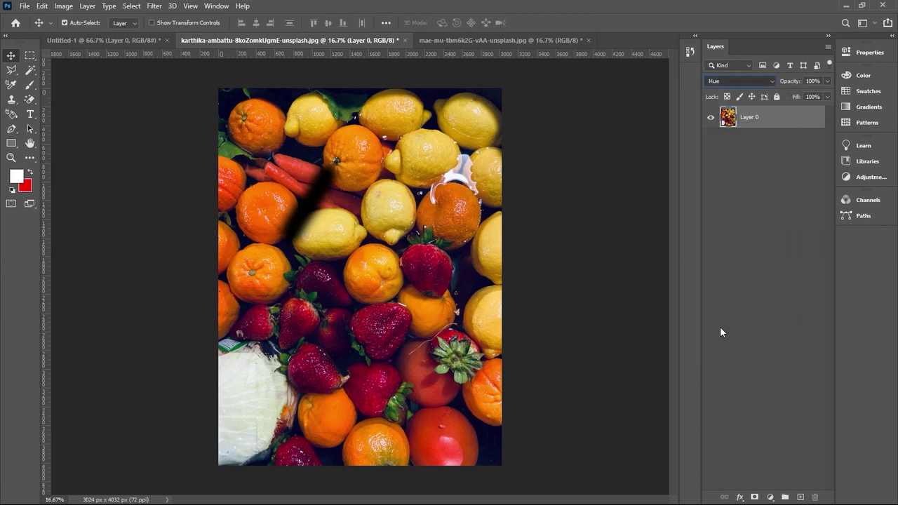
click(827, 81)
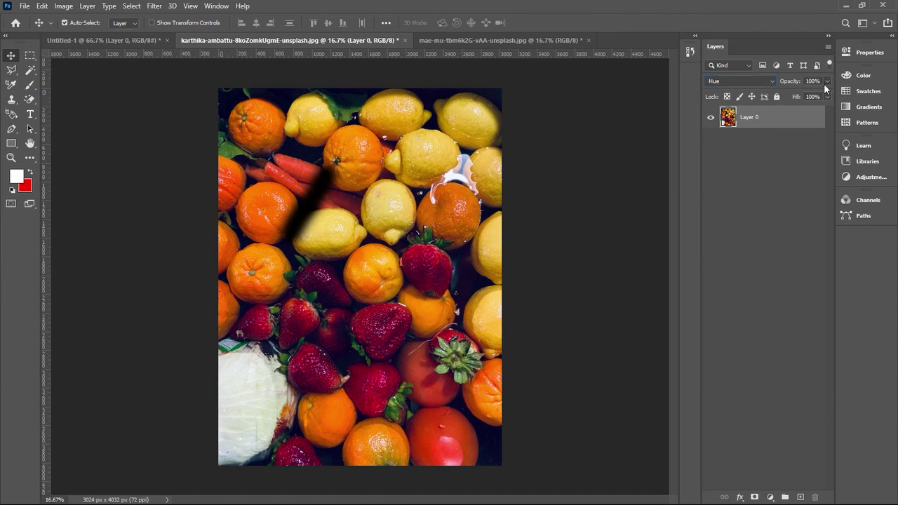
mouse_move(813, 94)
mouse_down()
mouse_move(800, 96)
mouse_move(828, 93)
mouse_up()
click(771, 80)
click(722, 335)
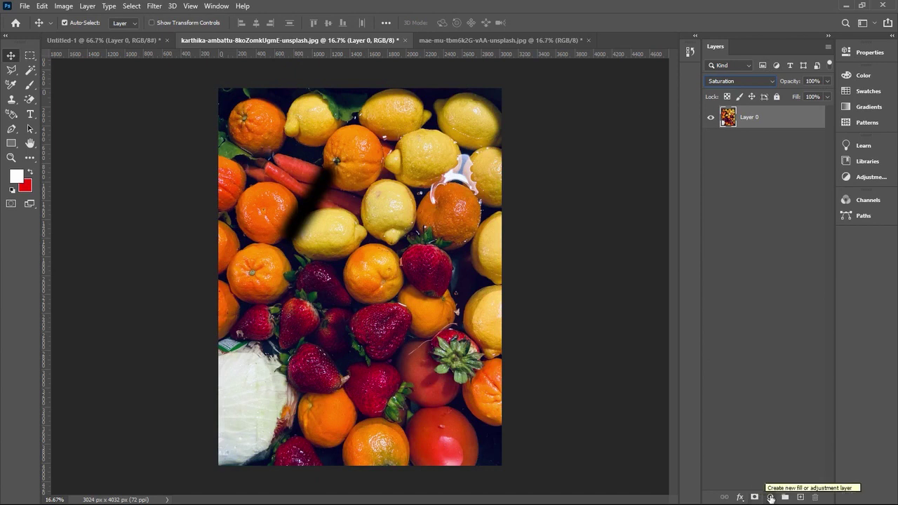
Float the Color panel group beside the photo and pick a dark red foreground color.
click(863, 75)
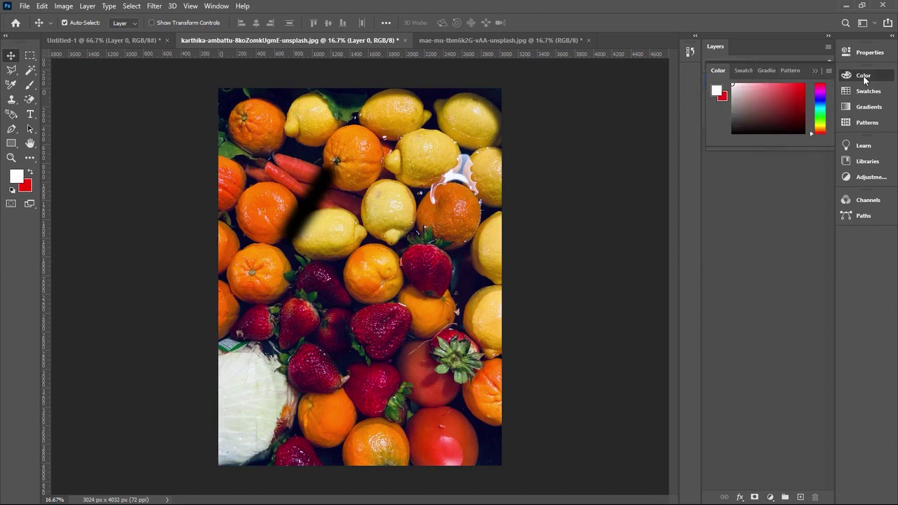
drag(717, 75, 699, 186)
click(789, 70)
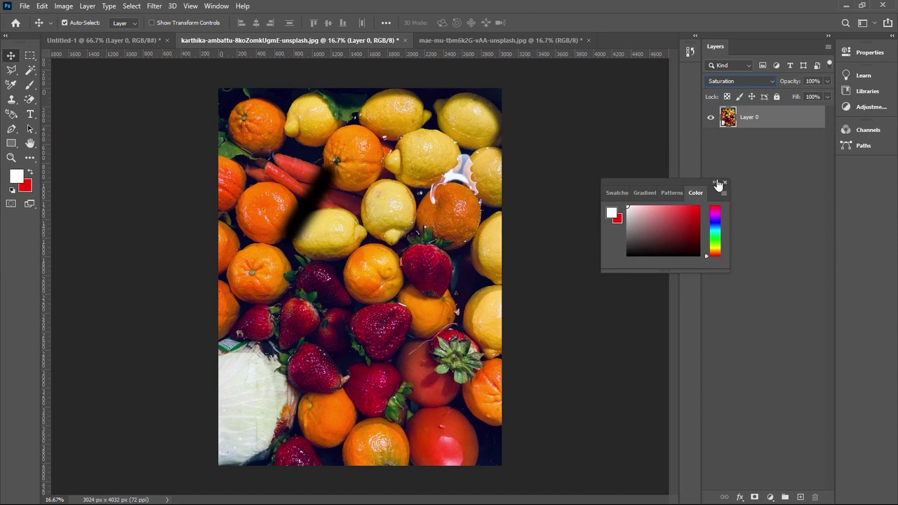
click(686, 223)
Set the fruit layer's blend mode to Difference.
click(770, 81)
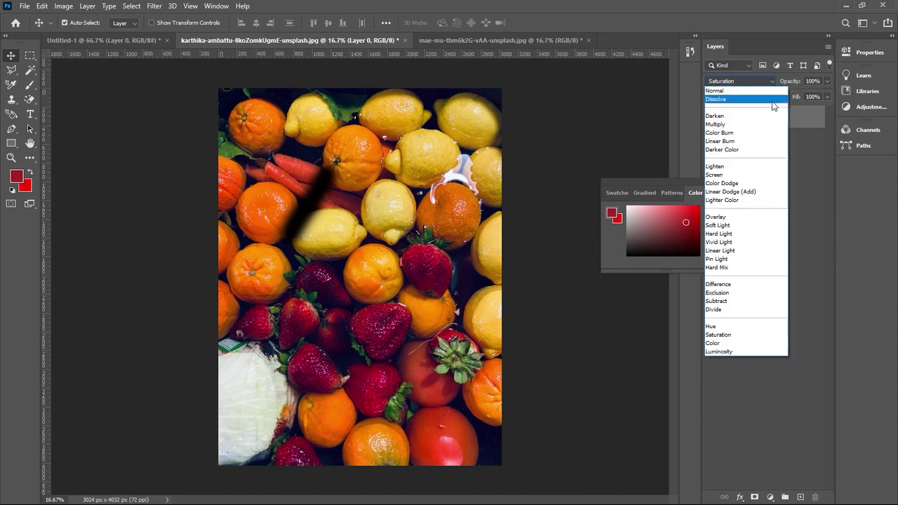
click(725, 284)
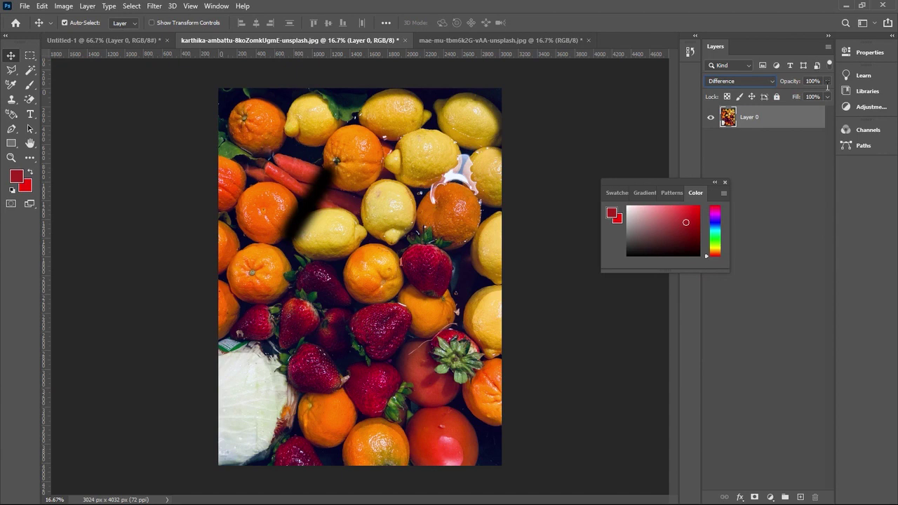
Lower the fruit layer's fill to 50%, pick a brighter red foreground color, and return the fill to 100%.
drag(827, 96, 805, 113)
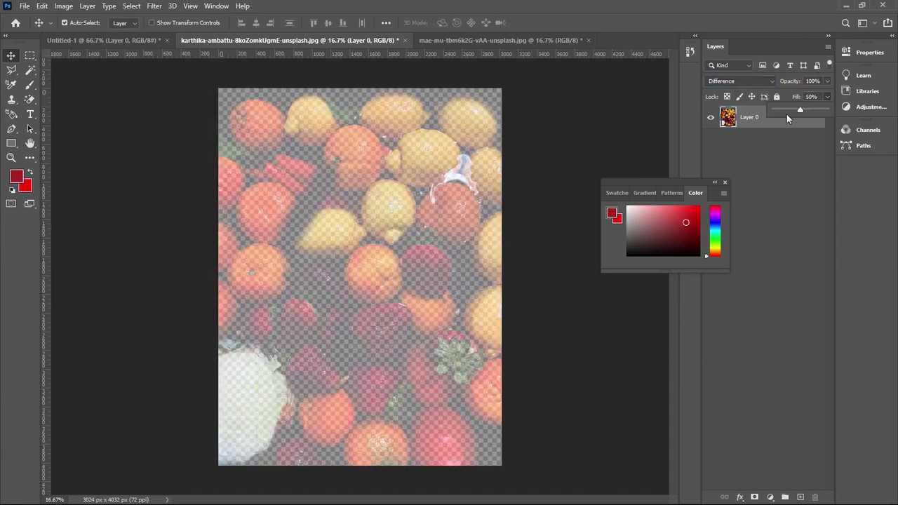
click(691, 209)
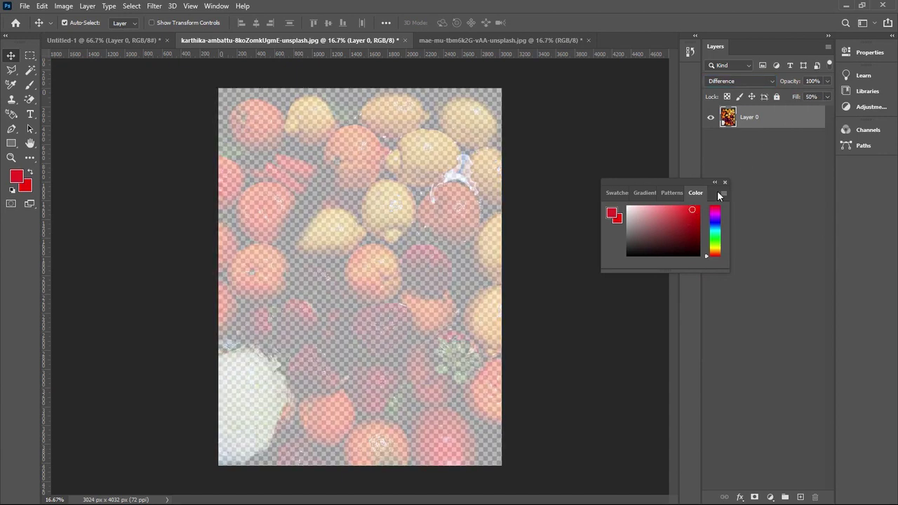
click(827, 96)
drag(791, 111, 806, 112)
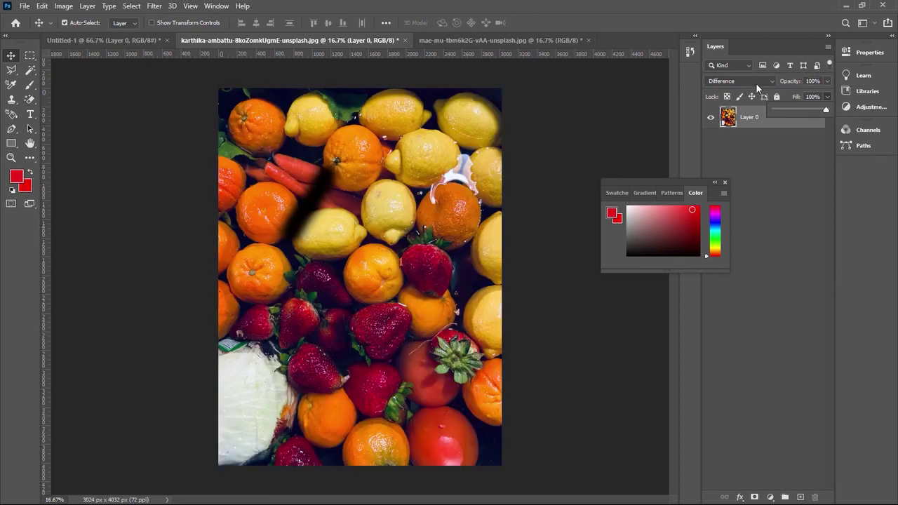
Reapply Difference to the fruit layer, change the foreground color to blue, and test a reduced fill before restoring 100%.
click(773, 81)
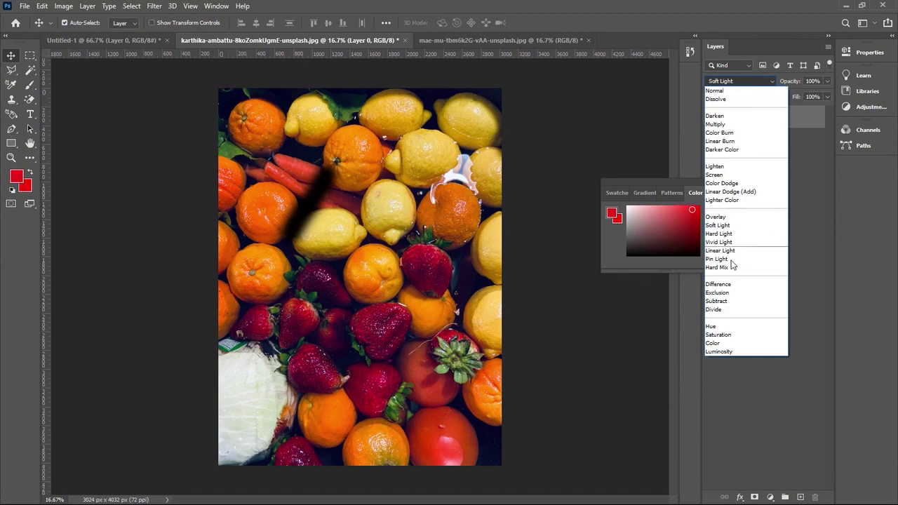
click(728, 285)
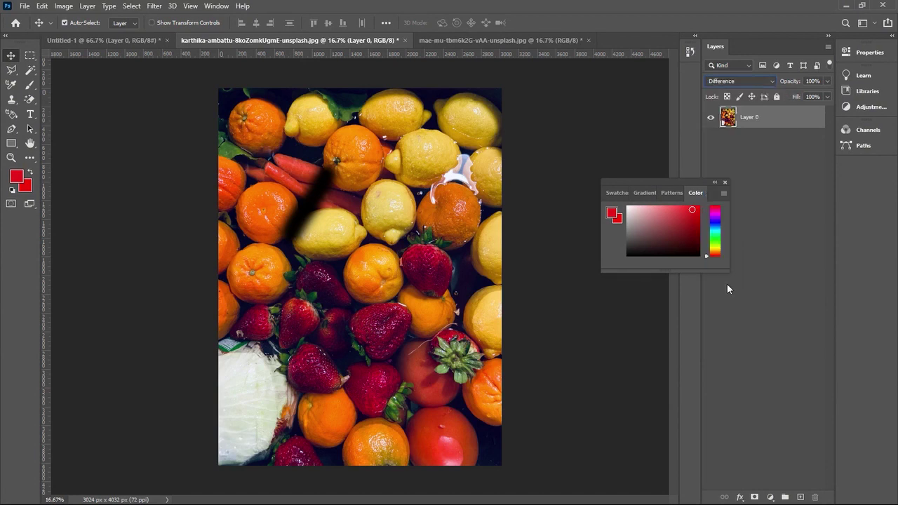
click(716, 222)
click(827, 97)
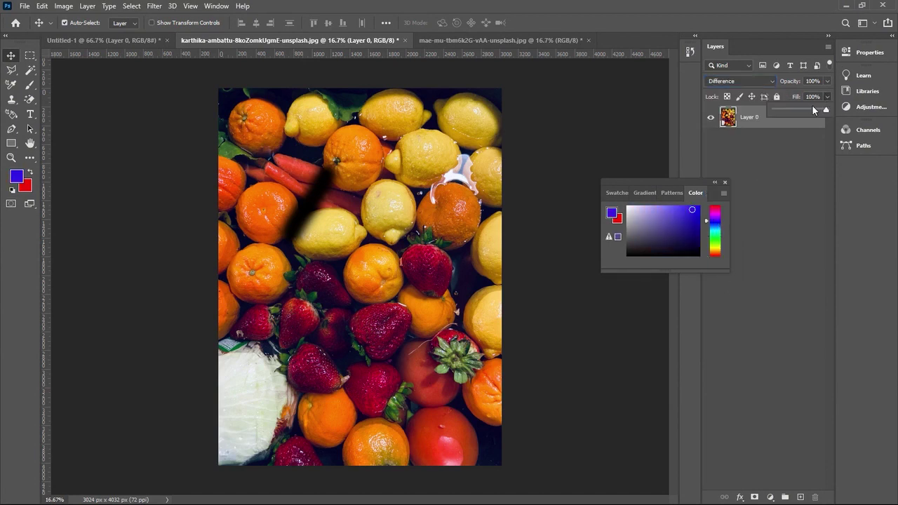
click(807, 111)
mouse_move(825, 111)
mouse_down()
mouse_move(778, 124)
mouse_move(828, 127)
mouse_up()
click(749, 127)
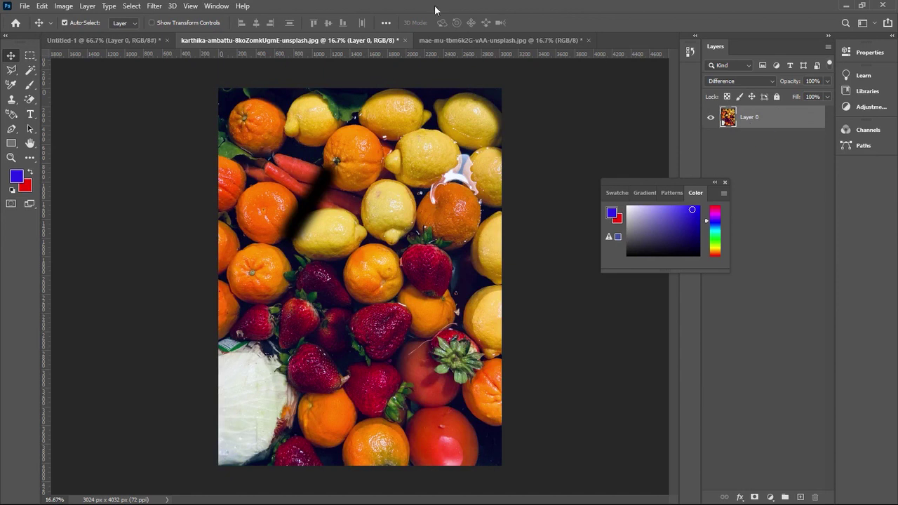
Switch to the tomato photo, clear its selection, and unlock the Background layer.
click(508, 44)
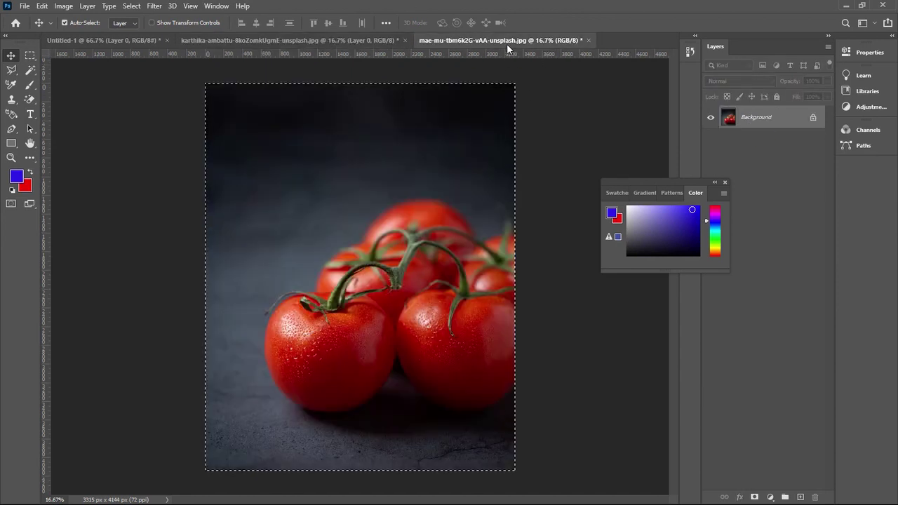
key(ctrl+d)
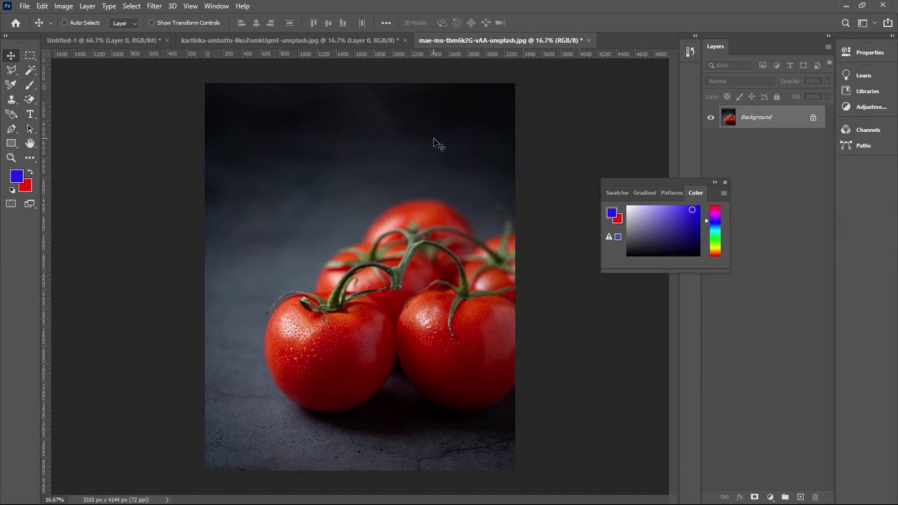
click(814, 118)
Try the Dissolve blend mode on the tomato layer with opacity reduced to about 61%, and return to 100%.
click(765, 79)
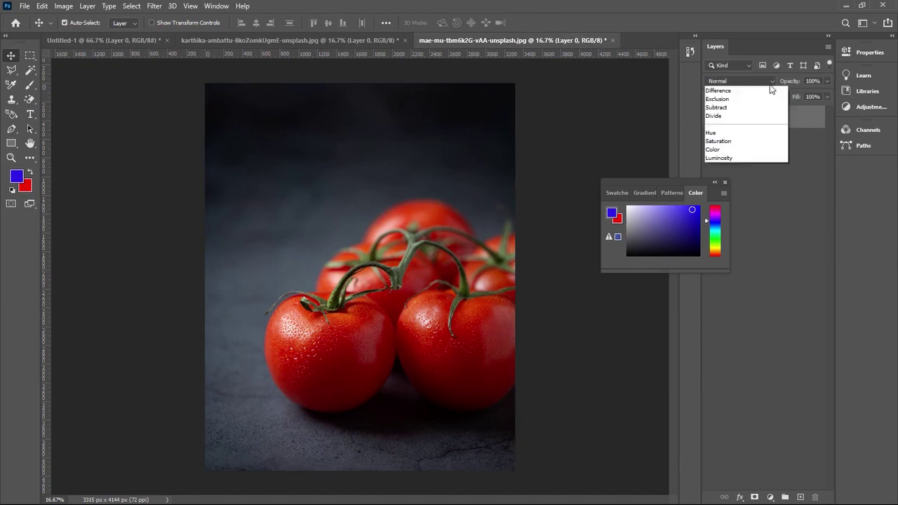
click(758, 101)
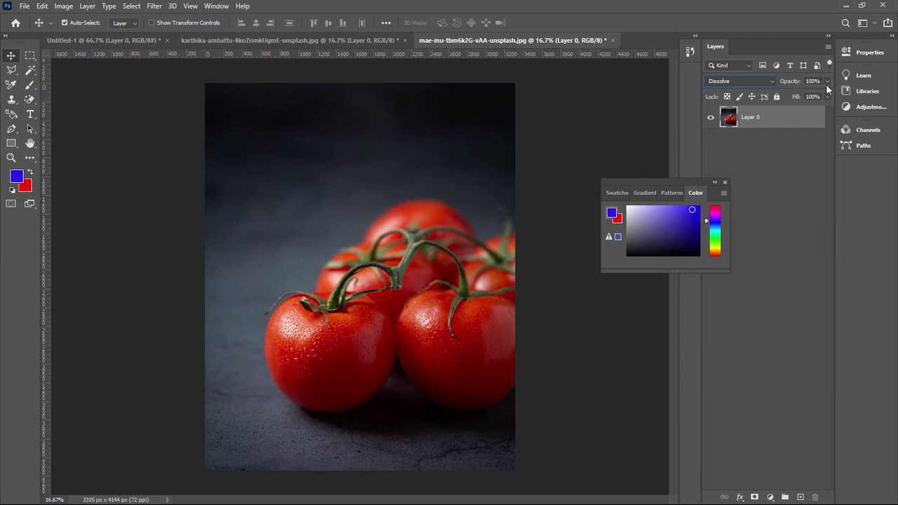
click(826, 81)
drag(806, 91, 802, 94)
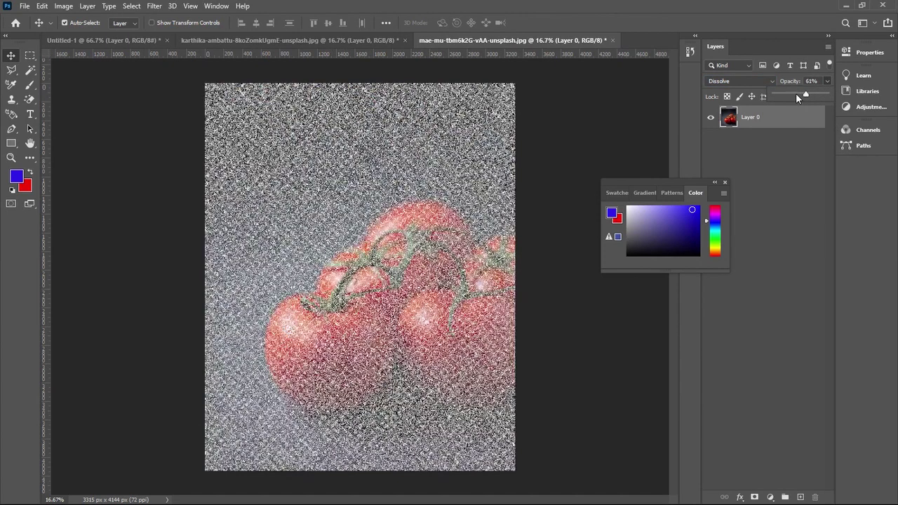
Try Multiply on the tomato layer with fill varied down to about 52%, and restore fill and opacity to 100%.
click(771, 81)
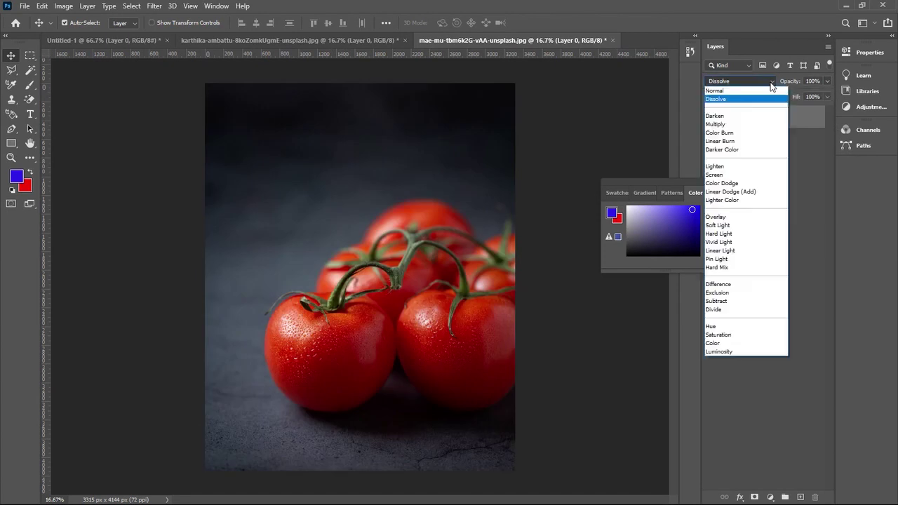
click(742, 124)
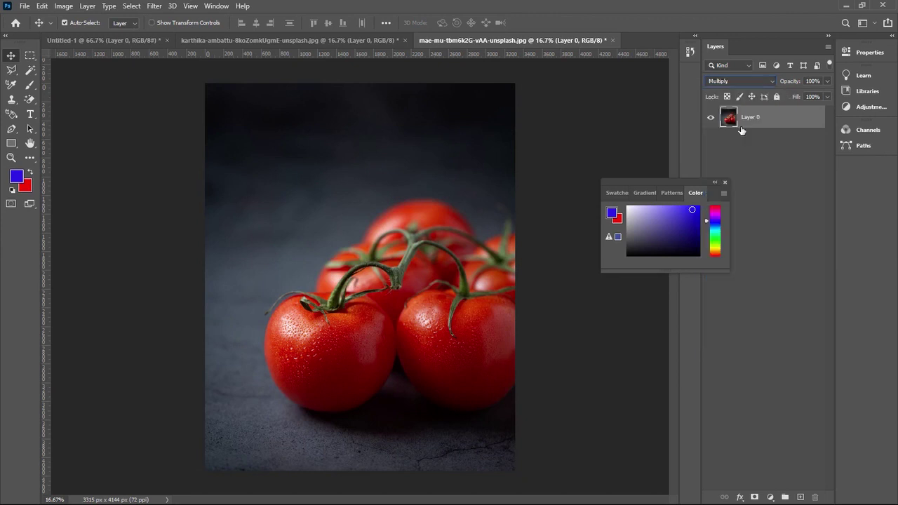
drag(824, 98, 799, 115)
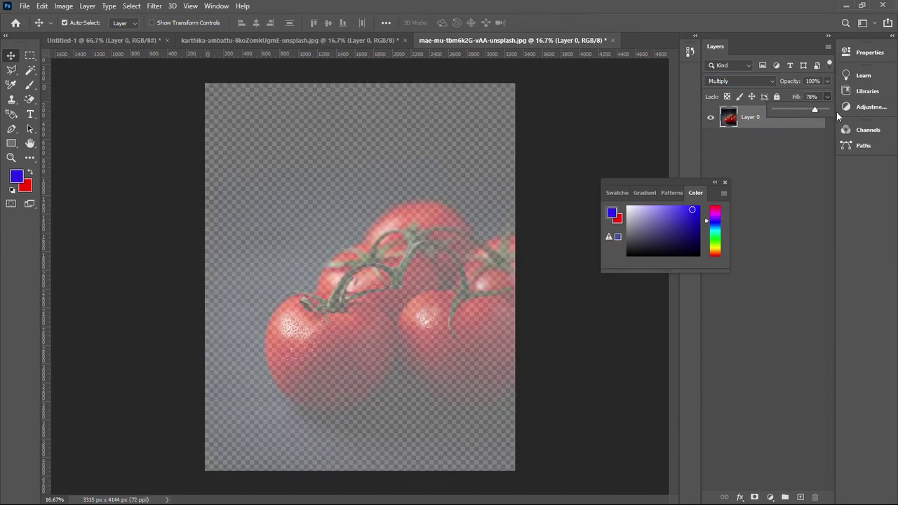
drag(816, 112, 825, 115)
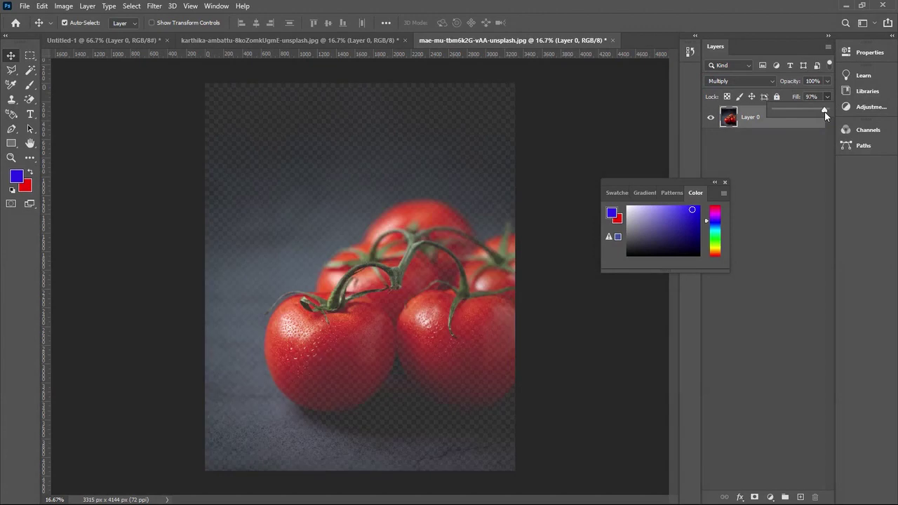
drag(828, 112, 803, 115)
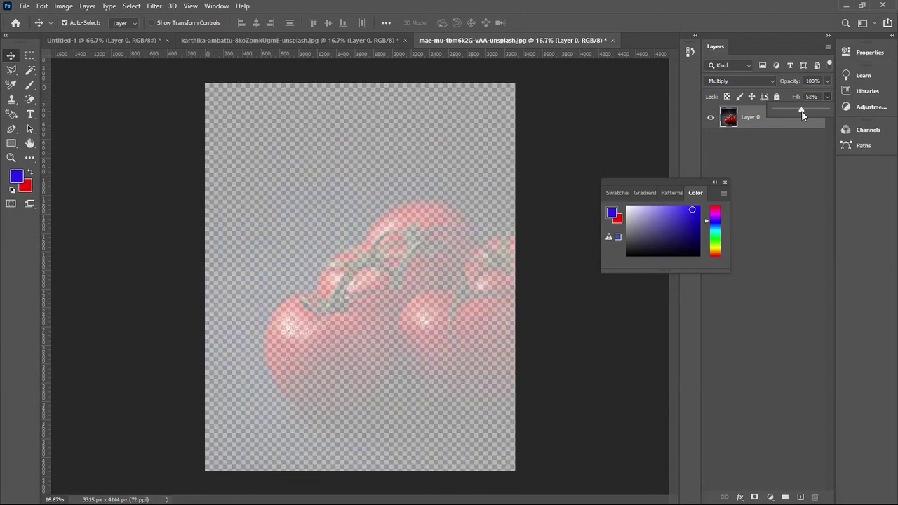
click(827, 81)
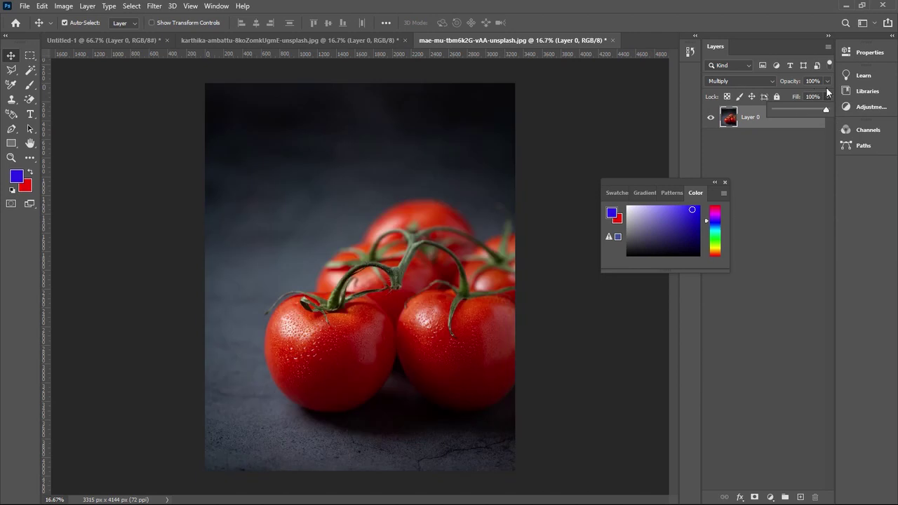
drag(796, 92, 830, 95)
click(809, 148)
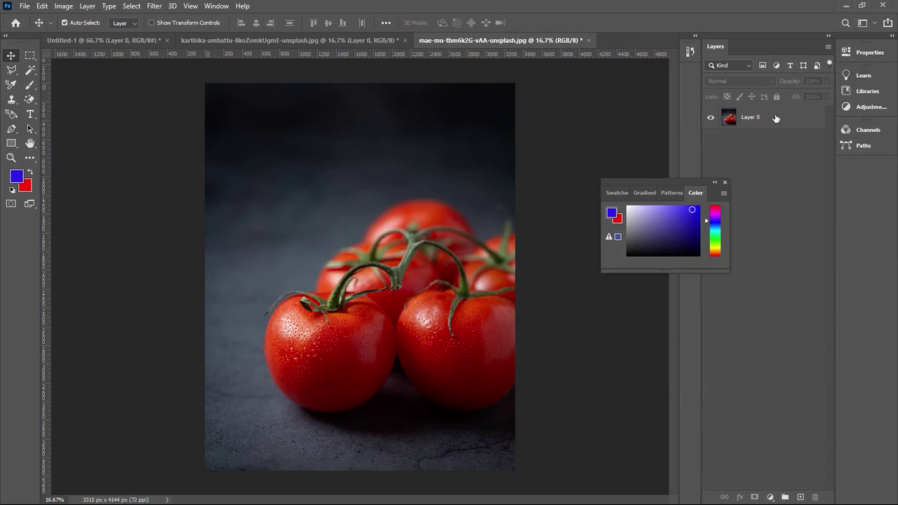
Set the tomato layer's blend mode to Linear Burn and shift the layer slightly down on the canvas.
click(776, 118)
click(774, 81)
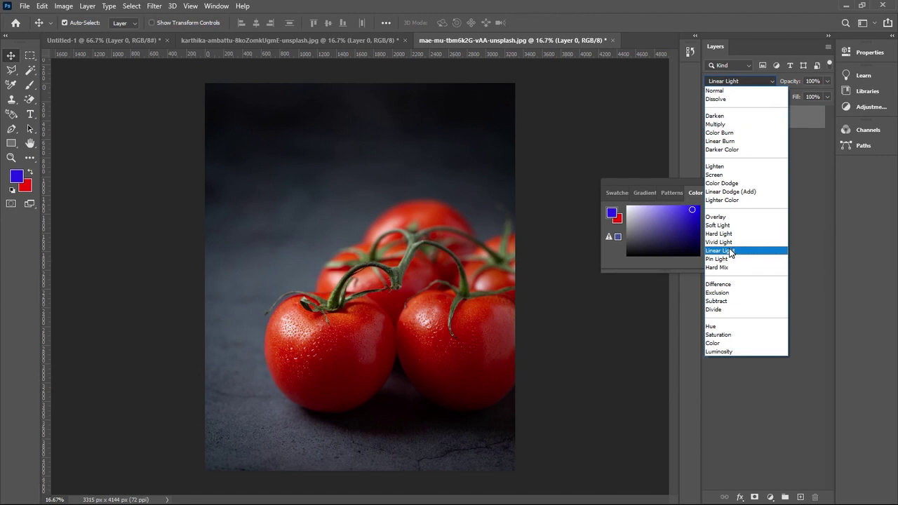
click(711, 141)
mouse_move(390, 200)
mouse_down()
mouse_move(469, 176)
mouse_move(381, 176)
mouse_move(401, 190)
mouse_up()
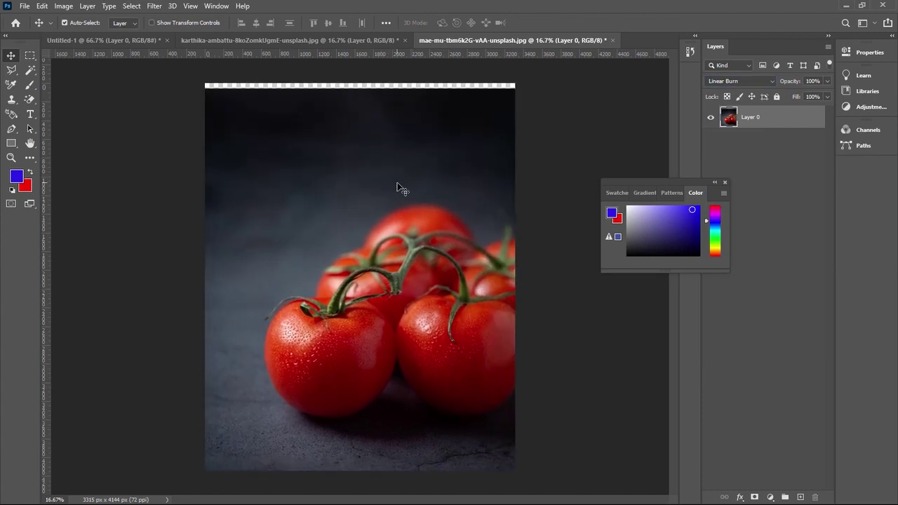
Select the whole canvas, set the tomato layer to Linear Dodge (Add), and vary its opacity before returning to 100%.
key(ctrl+a)
click(769, 82)
click(745, 192)
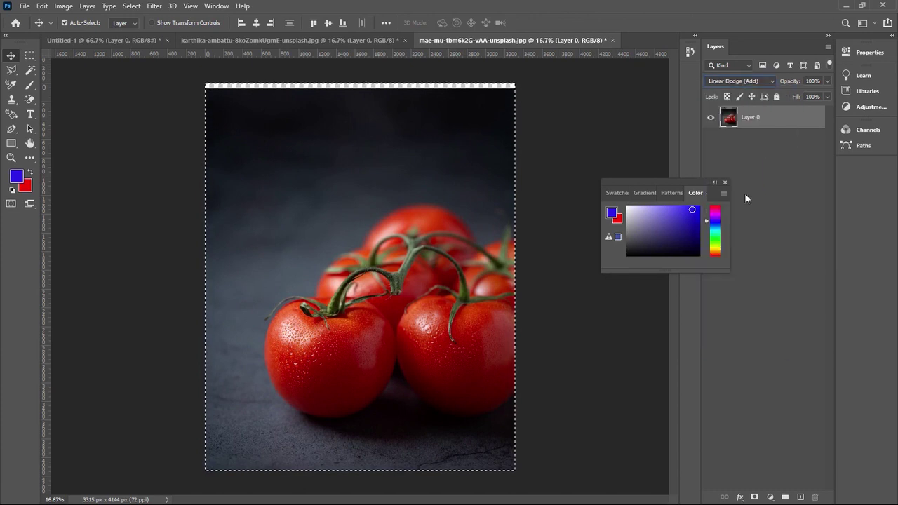
click(827, 81)
drag(798, 91, 844, 104)
Clear the selection and nudge the tomato layer slightly in the vertical direction.
click(470, 212)
key(ctrl+d)
drag(424, 128, 426, 164)
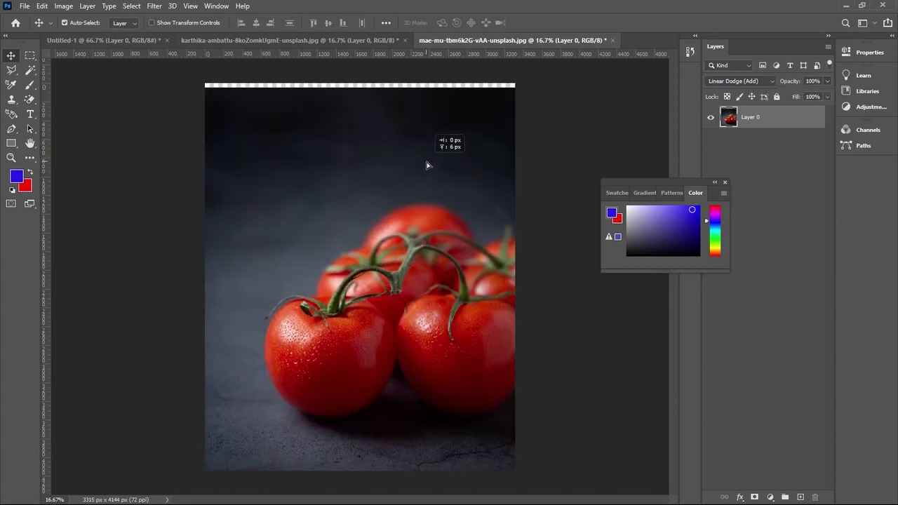
Return to the fruit photo and invert its colors with the Invert adjustment.
click(366, 45)
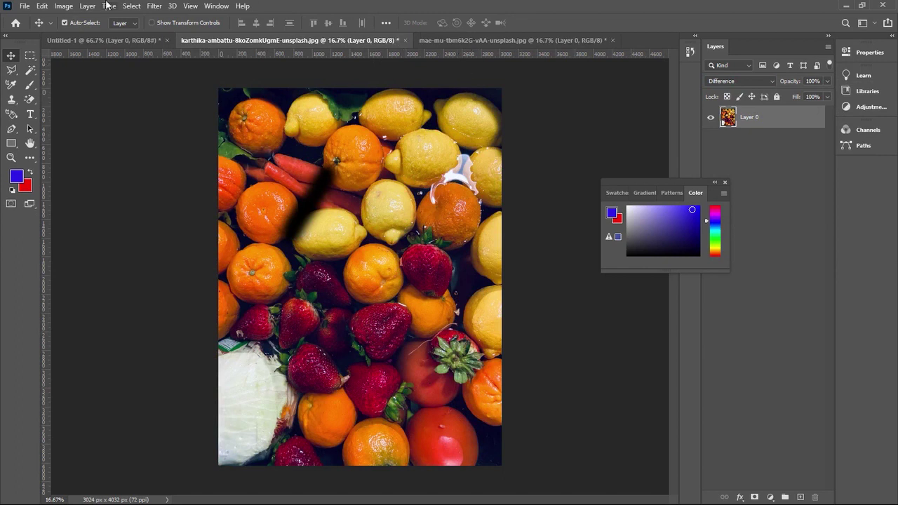
click(63, 6)
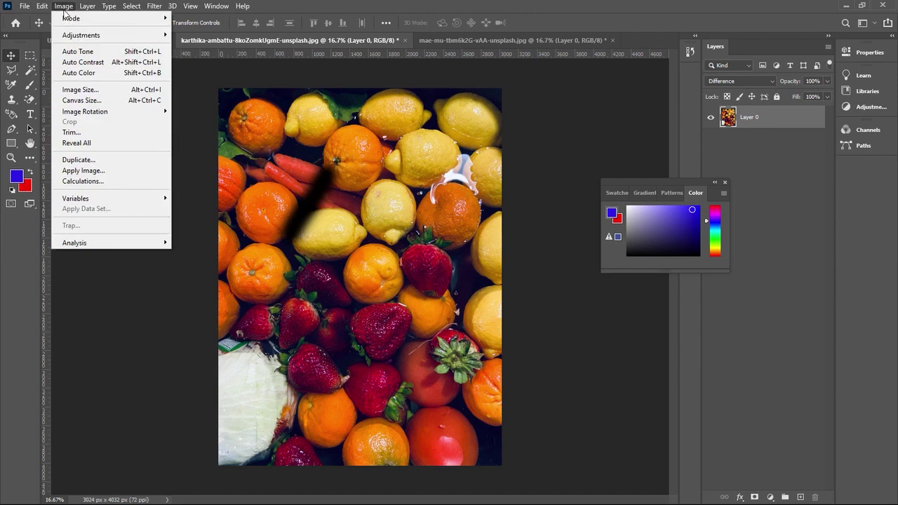
mouse_move(70, 35)
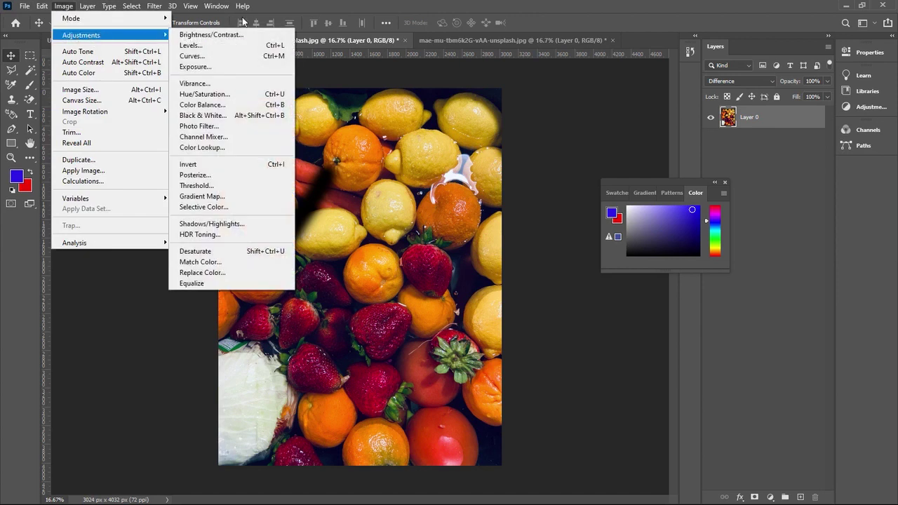
click(232, 166)
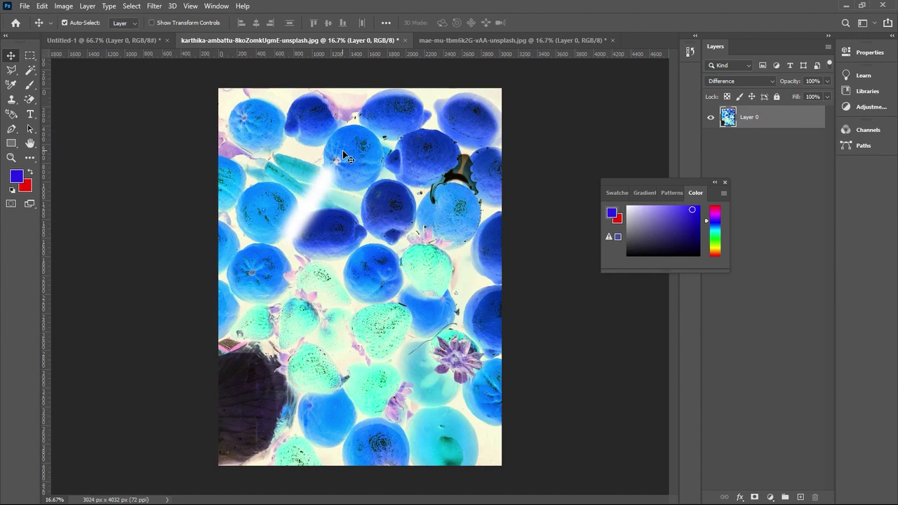
Try the Subtract blend mode on the inverted fruit layer, and set it to Saturation.
click(766, 82)
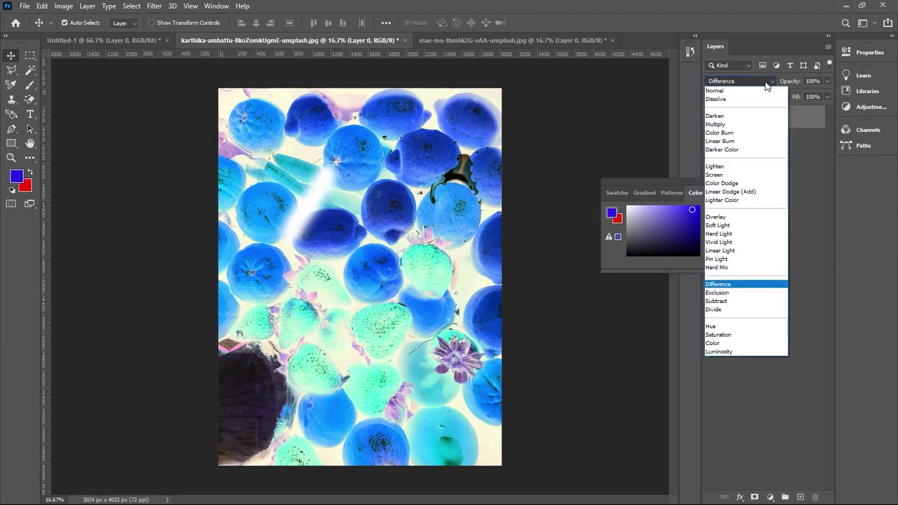
click(734, 309)
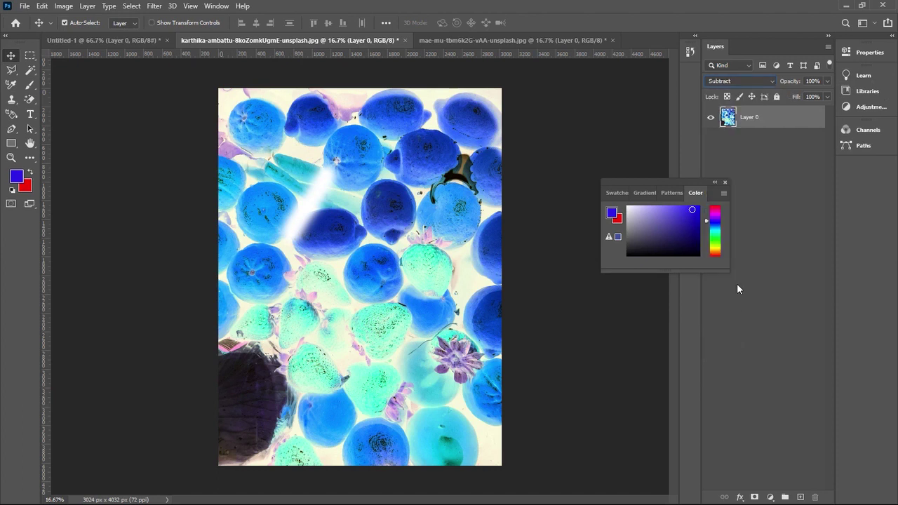
click(772, 82)
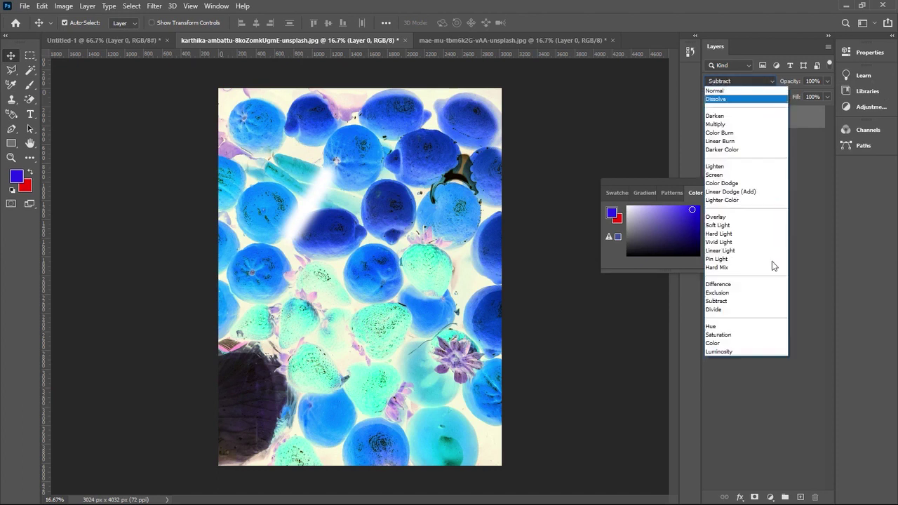
click(754, 327)
Filter the layers by name with "layer 1" and look over the other layer filter types.
click(748, 65)
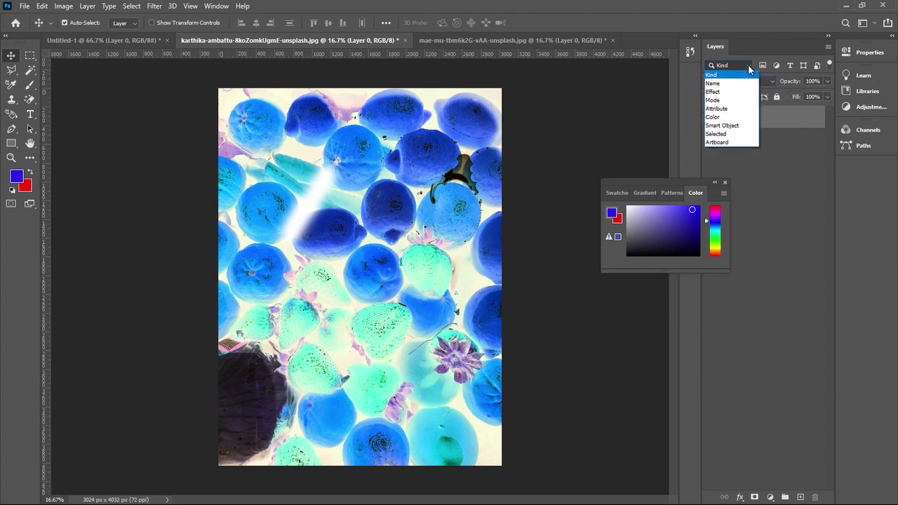
click(736, 79)
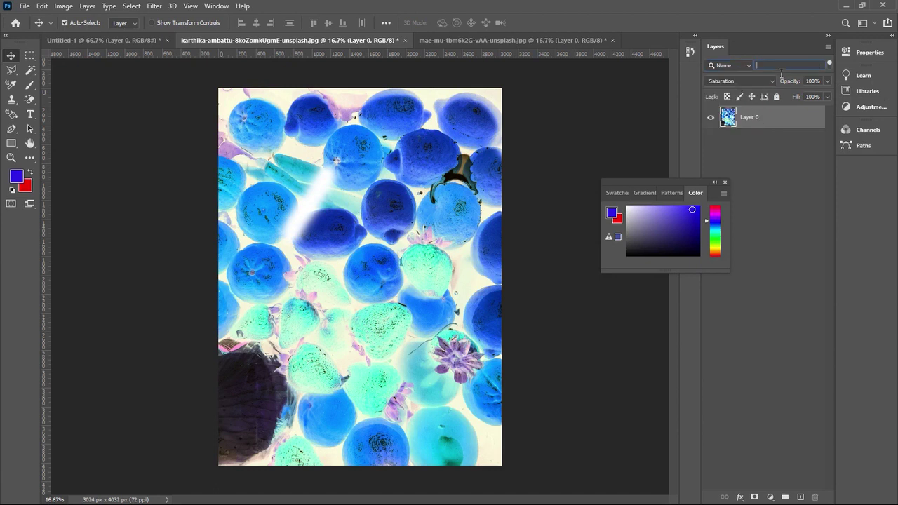
text(layer 1)
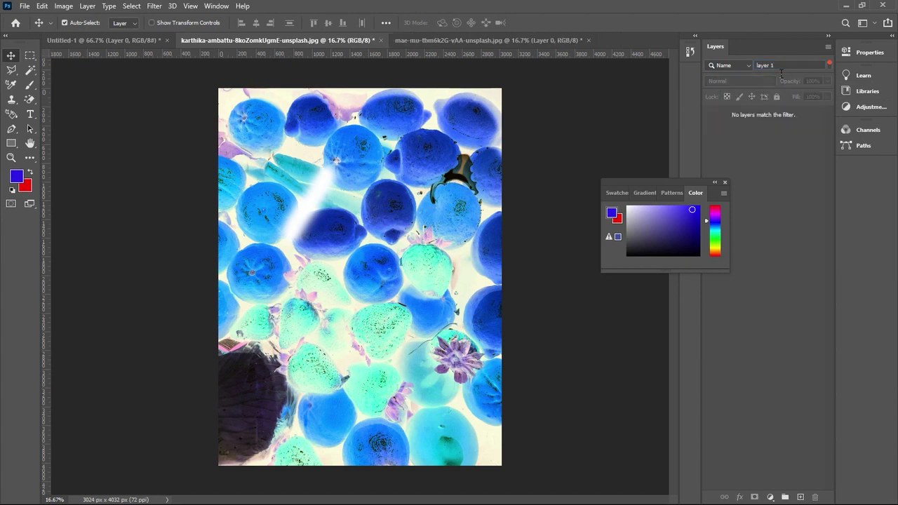
click(747, 65)
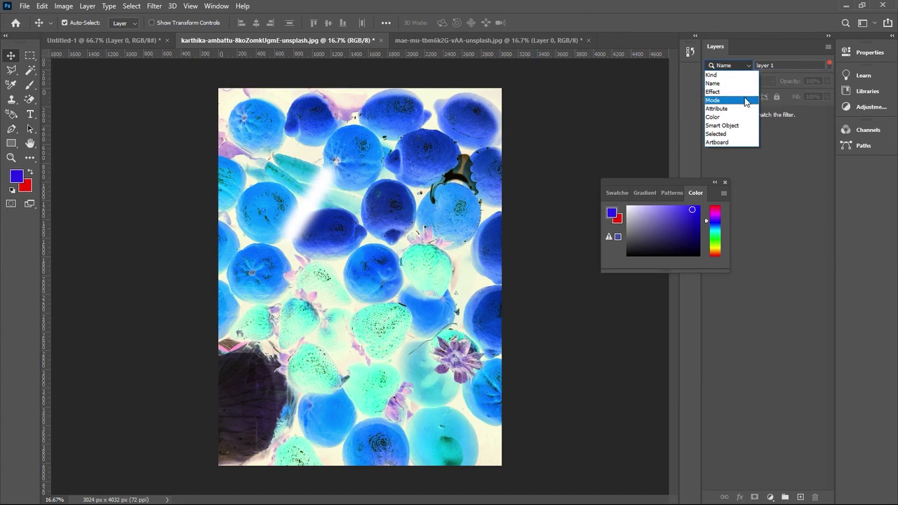
click(759, 216)
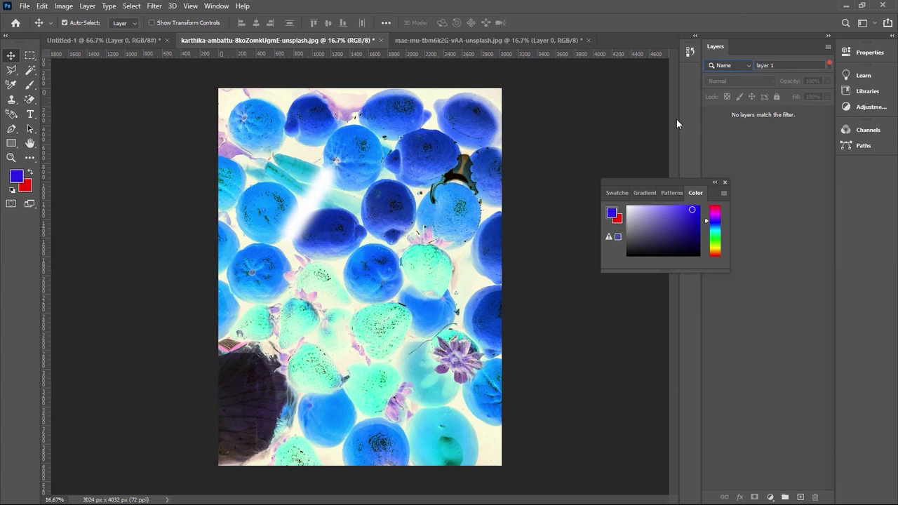
Undo the color inversion of the fruit photo and try to move its image with the Move tool.
key(ctrl+z)
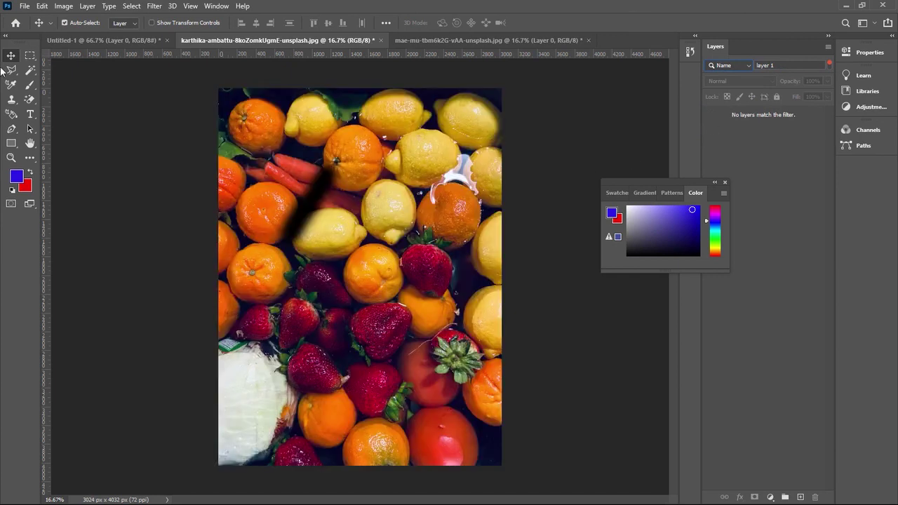
click(319, 193)
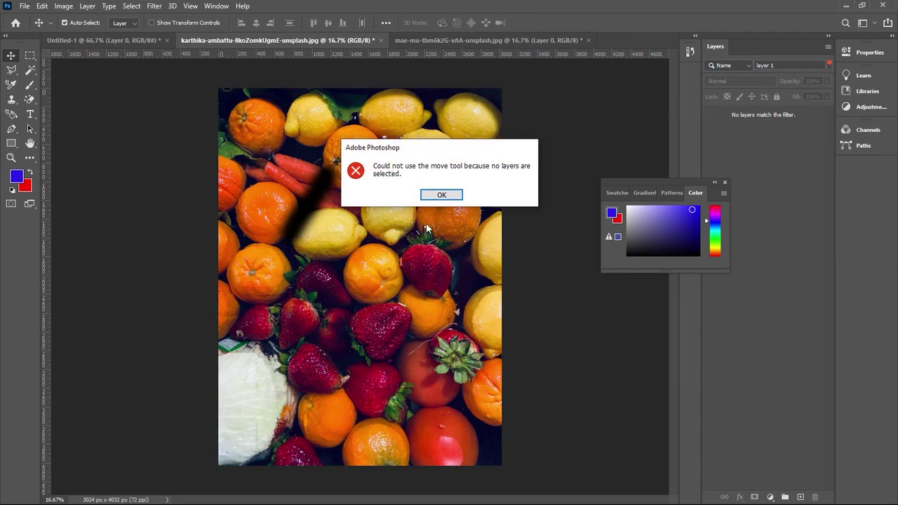
click(441, 195)
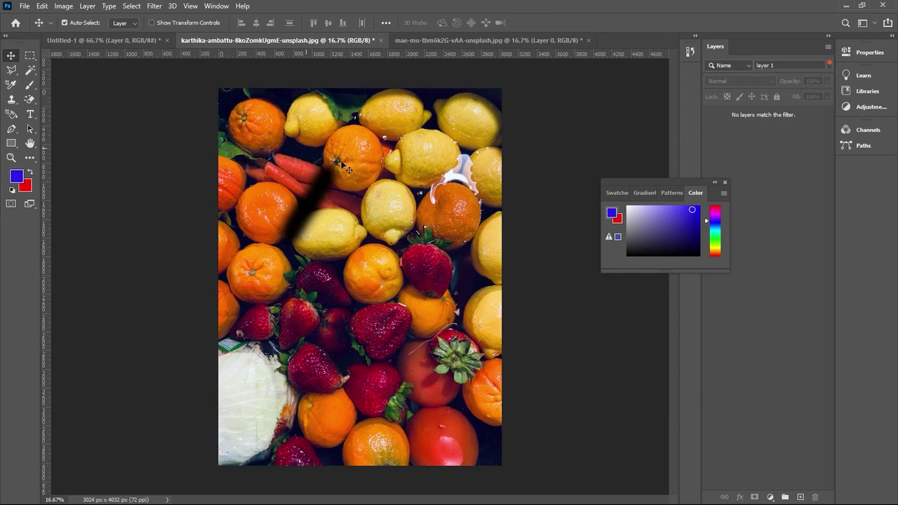
Select the entire tomato photo and try to move it into the fruit photo document.
click(425, 40)
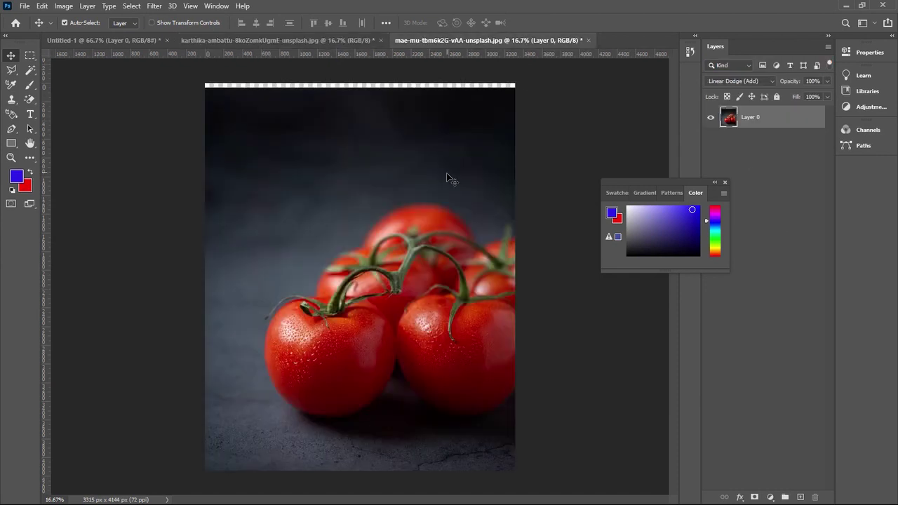
key(ctrl+a)
drag(396, 197, 383, 157)
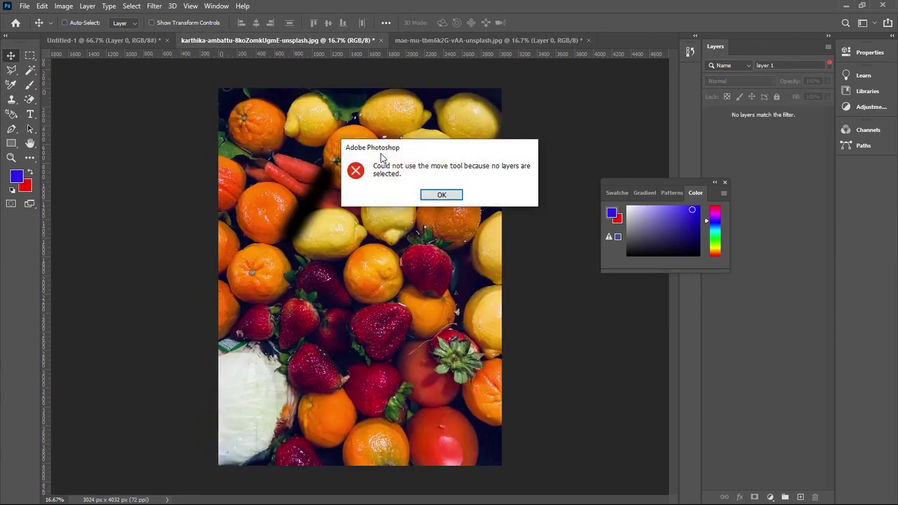
click(427, 195)
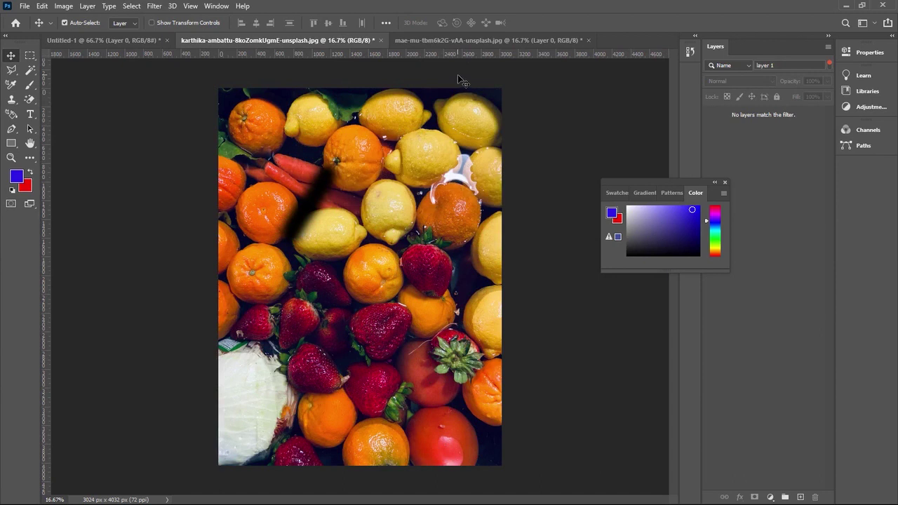
Clear the name text from the layer filter and set the filter type back to Kind.
key(BackSpace)
key(BackSpace)
key(BackSpace)
key(BackSpace)
key(BackSpace)
key(BackSpace)
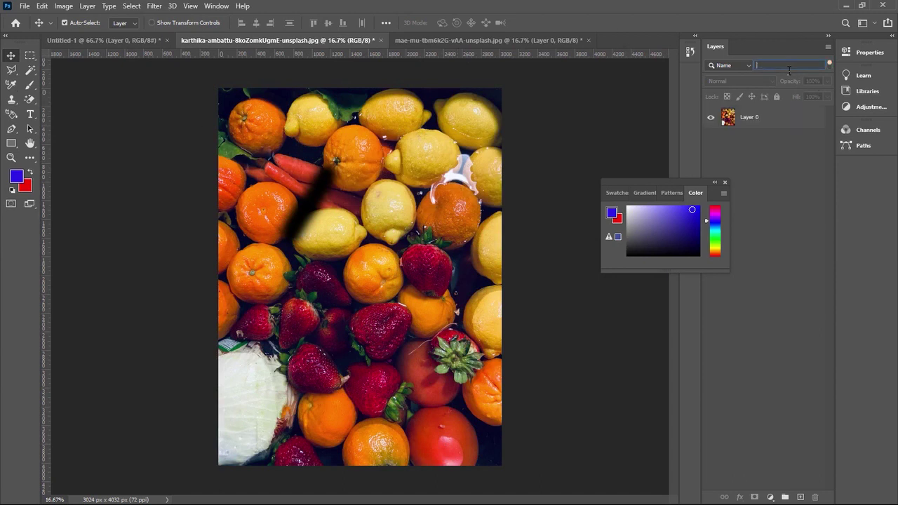
click(771, 118)
click(748, 65)
click(740, 73)
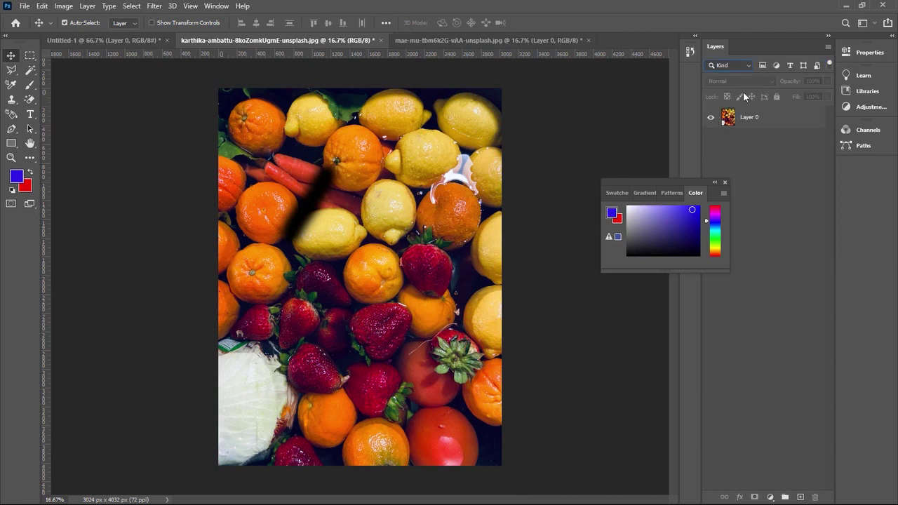
Paste the tomato photo as a new layer over the fruit and scale it down so fruit surrounds it.
key(ctrl+v)
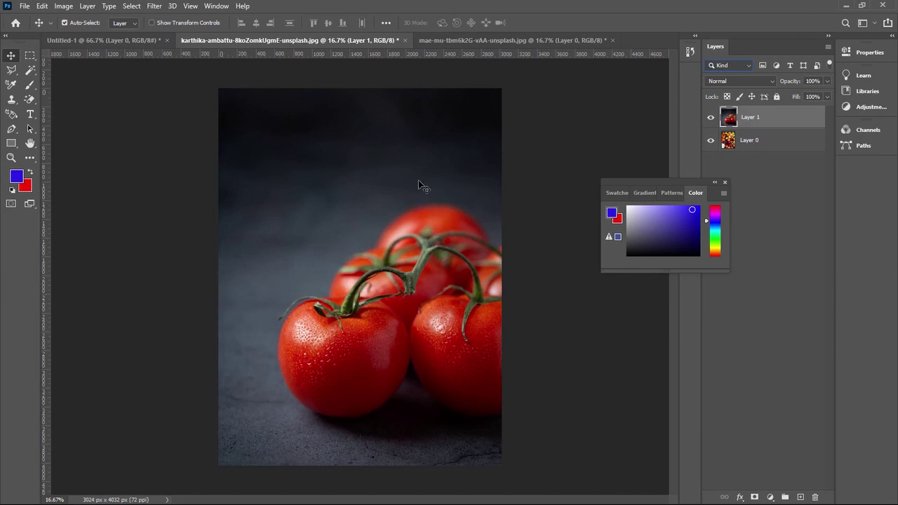
key(ctrl+t)
drag(531, 90, 454, 145)
key(Return)
Merge the tomato and fruit layers into one, and undo the merge.
shift+click(749, 143)
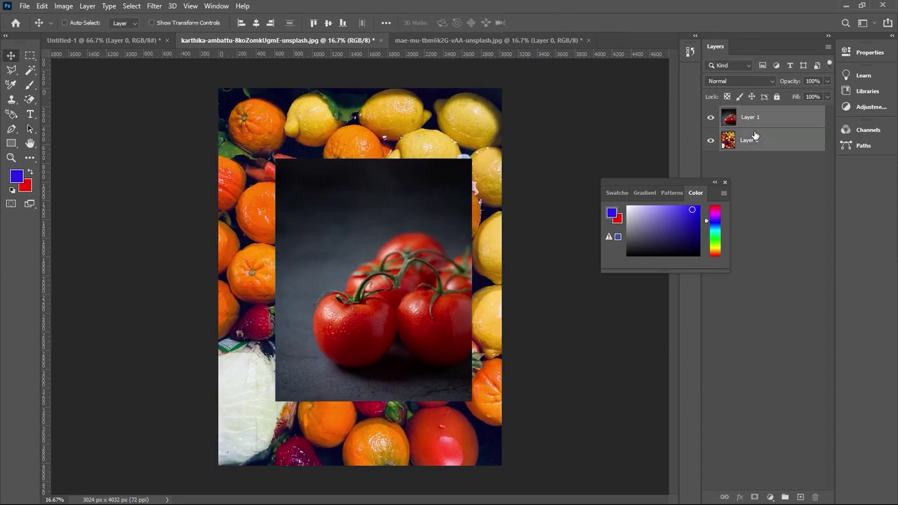
key(ctrl+w)
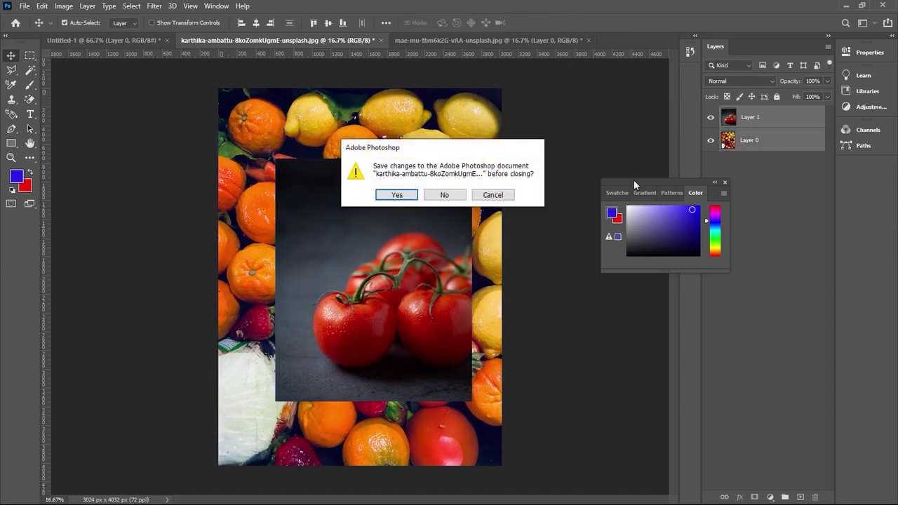
click(492, 195)
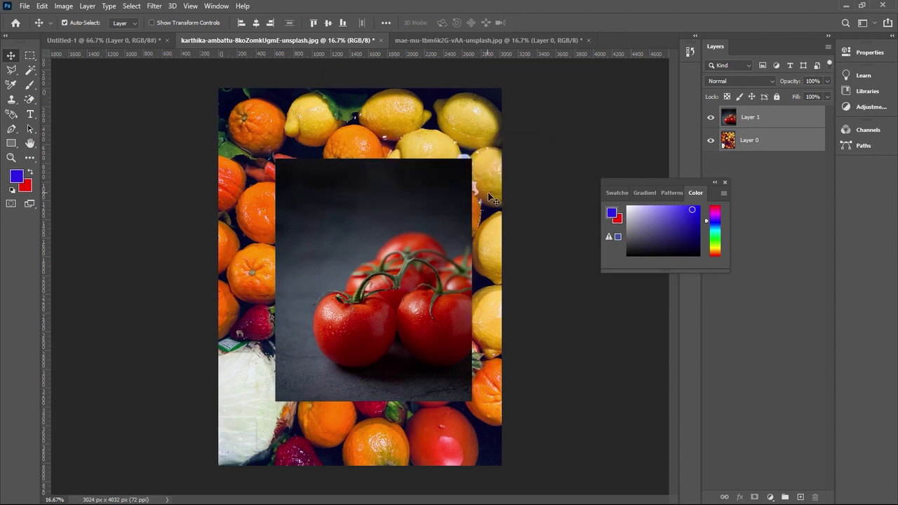
key(ctrl+e)
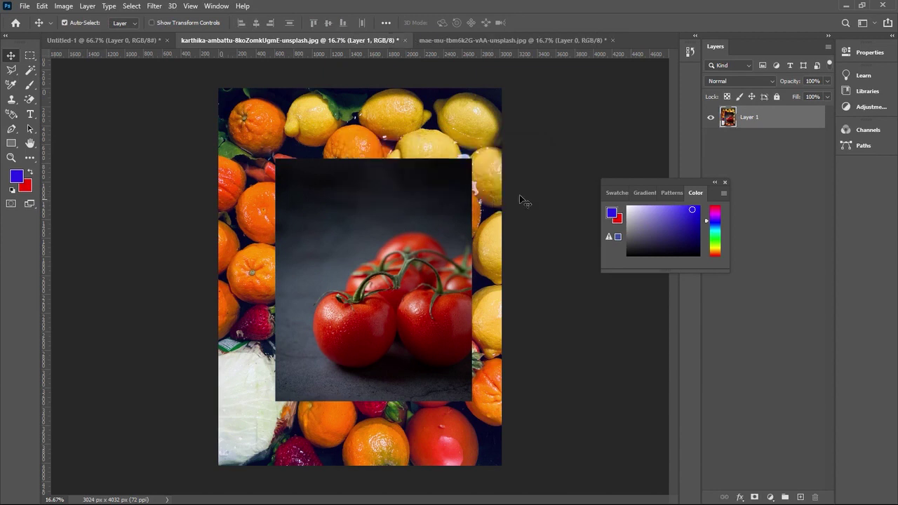
mouse_move(414, 228)
mouse_down()
mouse_move(456, 173)
mouse_move(429, 223)
mouse_move(414, 228)
mouse_up()
key(ctrl+z)
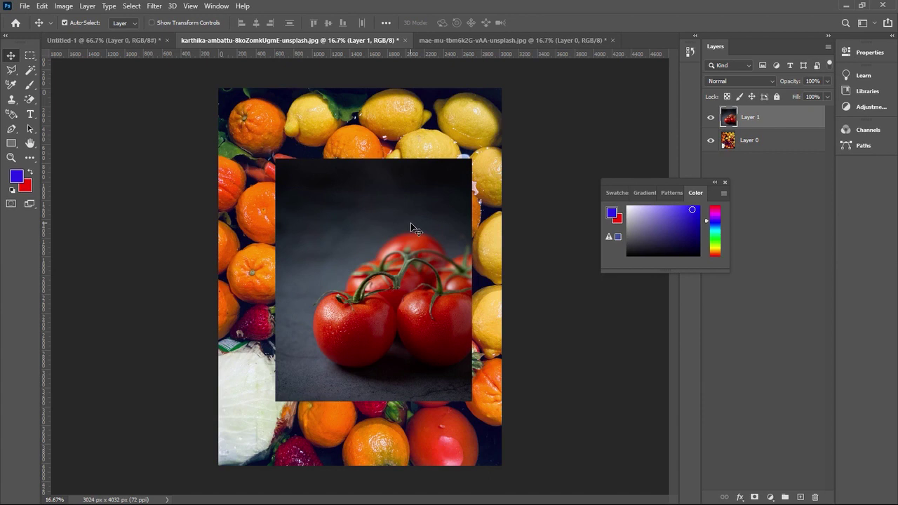
Try the Dissolve blend mode on the tomato layer with opacity at 40% and 64%, and restore it to 100%.
click(770, 80)
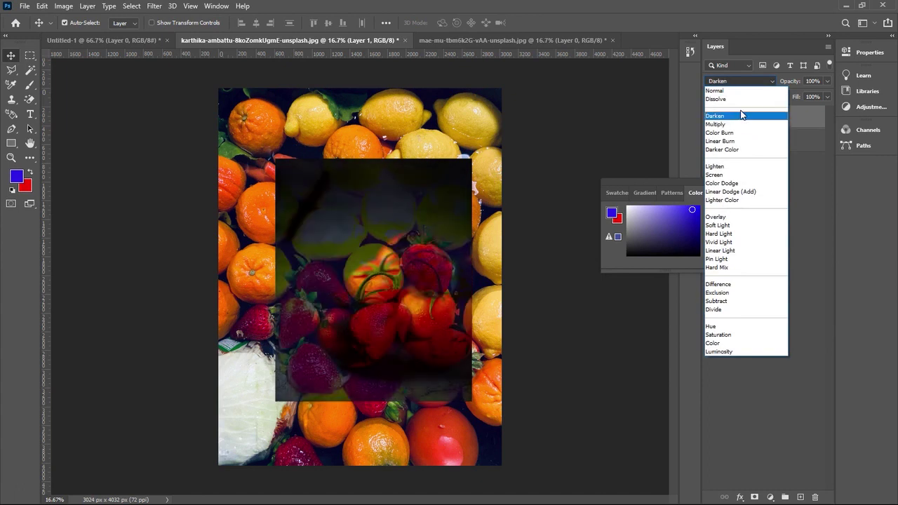
click(806, 177)
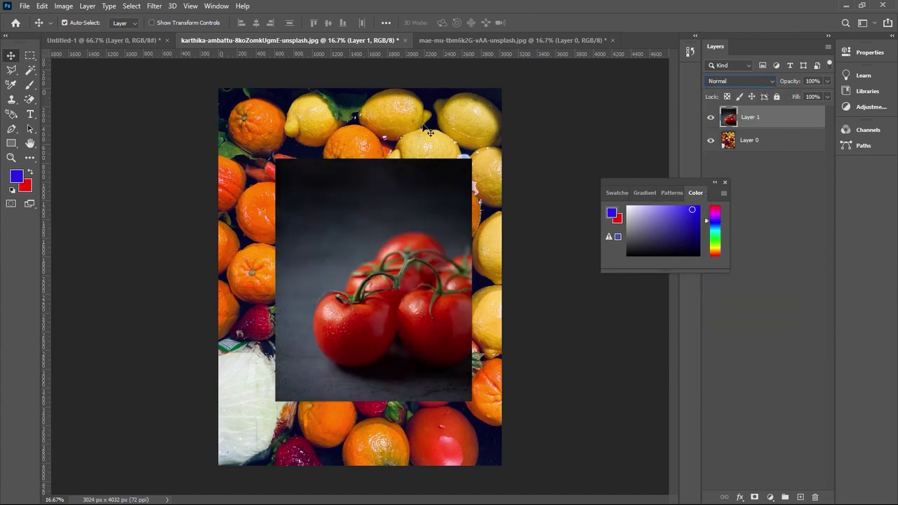
click(770, 83)
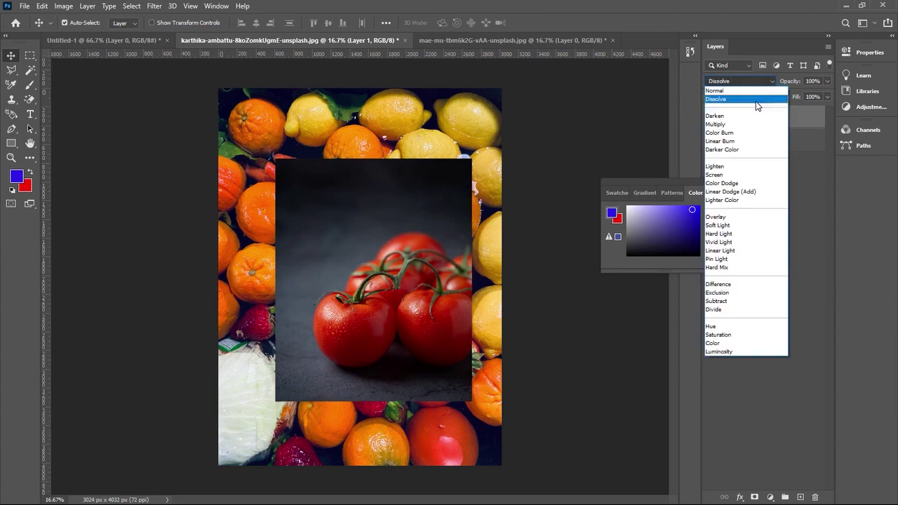
click(757, 100)
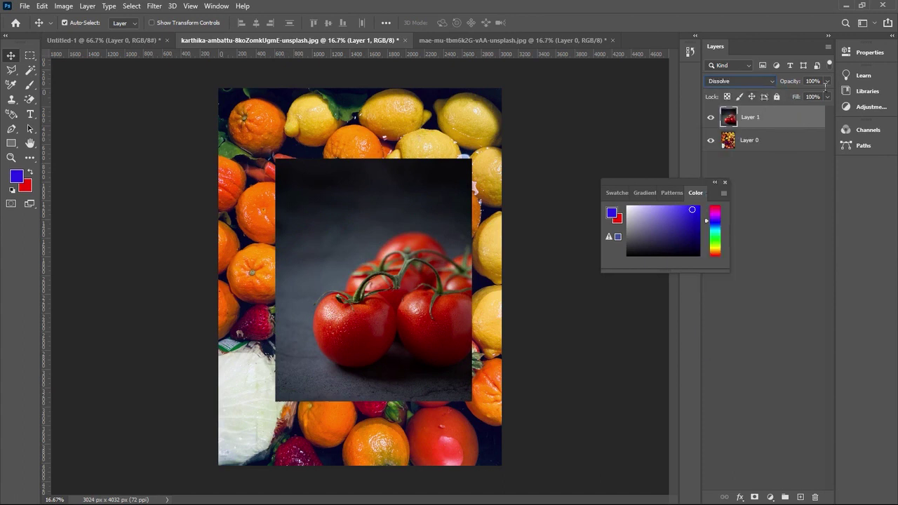
drag(826, 81, 798, 91)
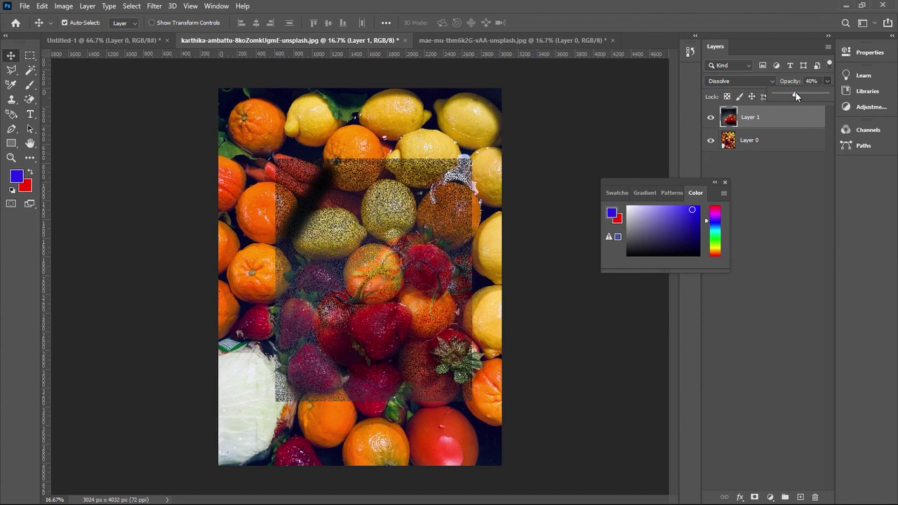
drag(805, 97, 808, 97)
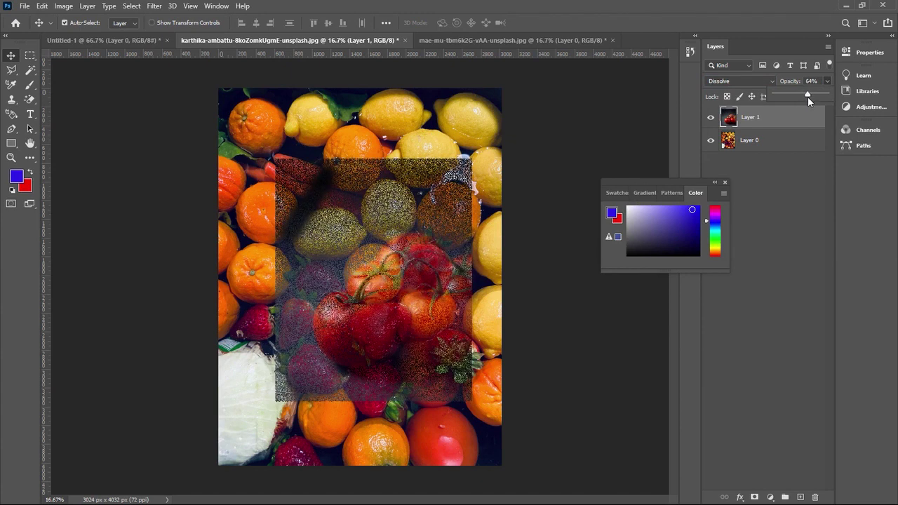
drag(809, 96, 834, 100)
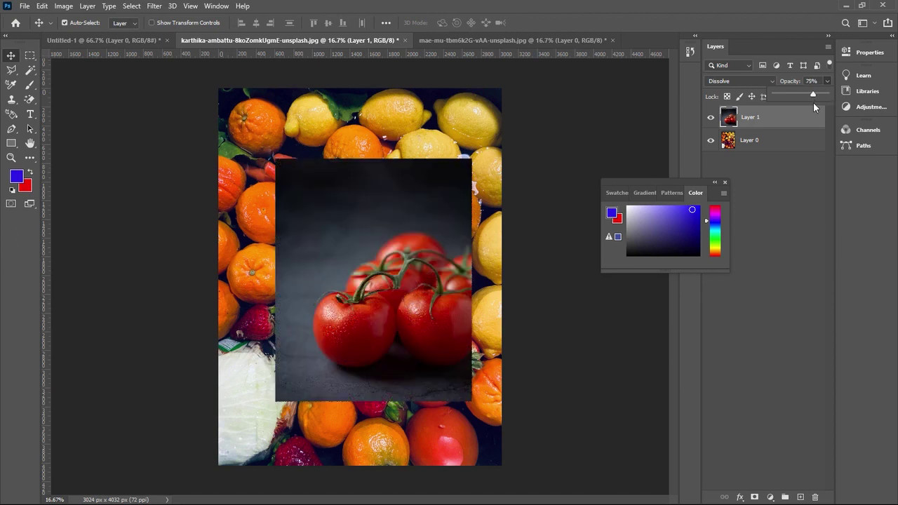
Try the Darken and Lighten blend modes on the tomato layer, varying the opacity under Lighten and returning it to 100%.
click(772, 81)
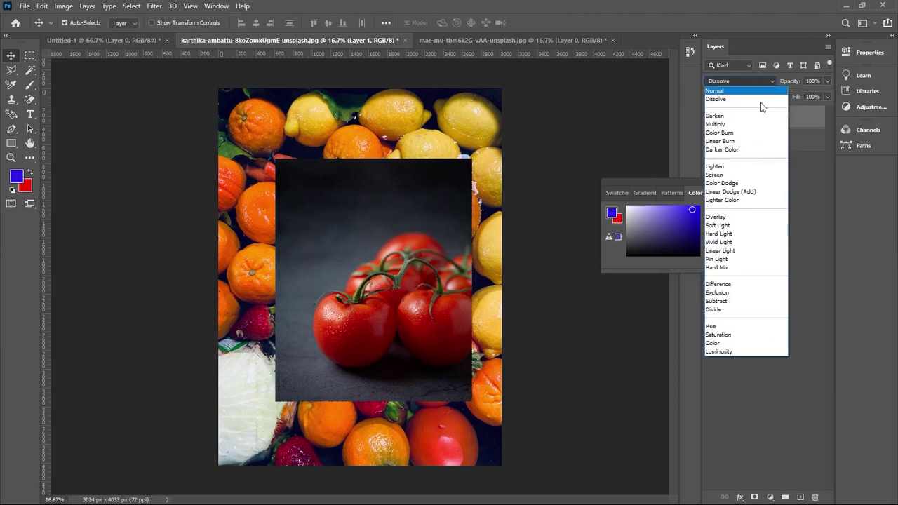
click(755, 119)
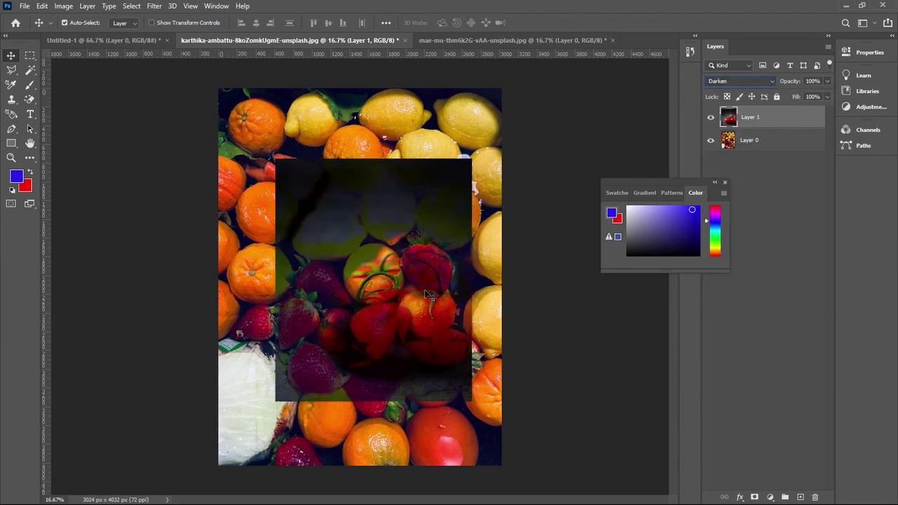
click(744, 81)
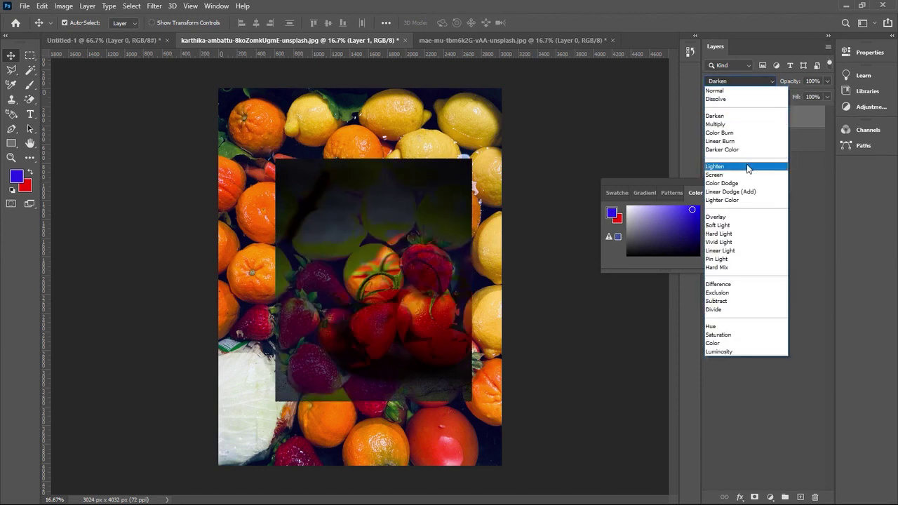
click(748, 167)
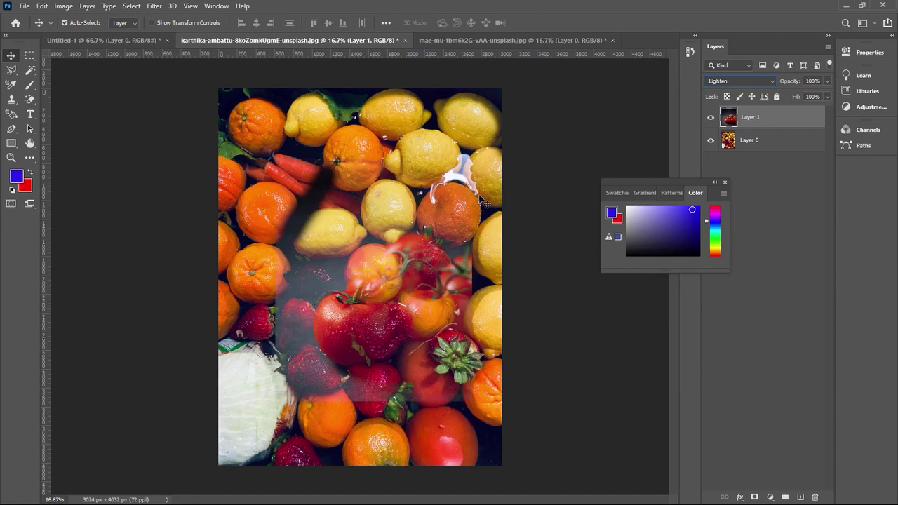
click(827, 81)
drag(802, 96, 784, 95)
click(753, 224)
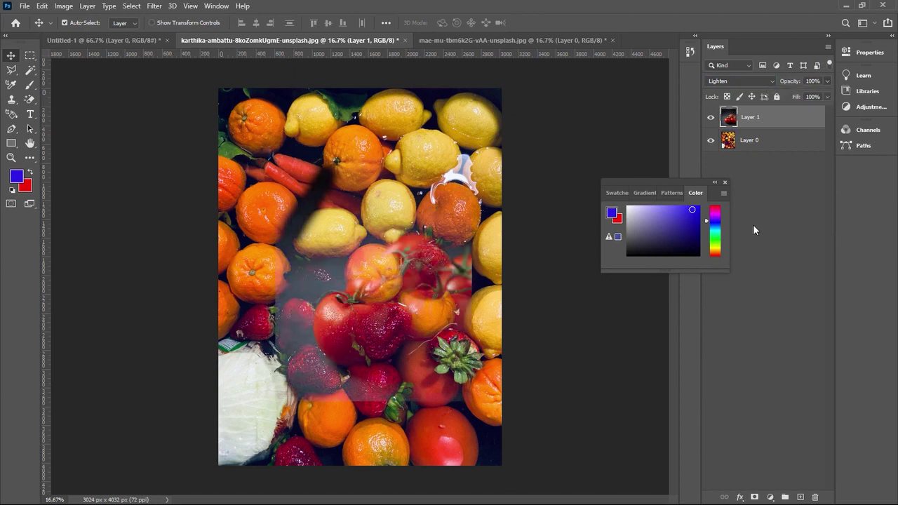
Try the Overlay and Difference blend modes on the tomato layer, and set it to Hue.
click(764, 121)
click(772, 81)
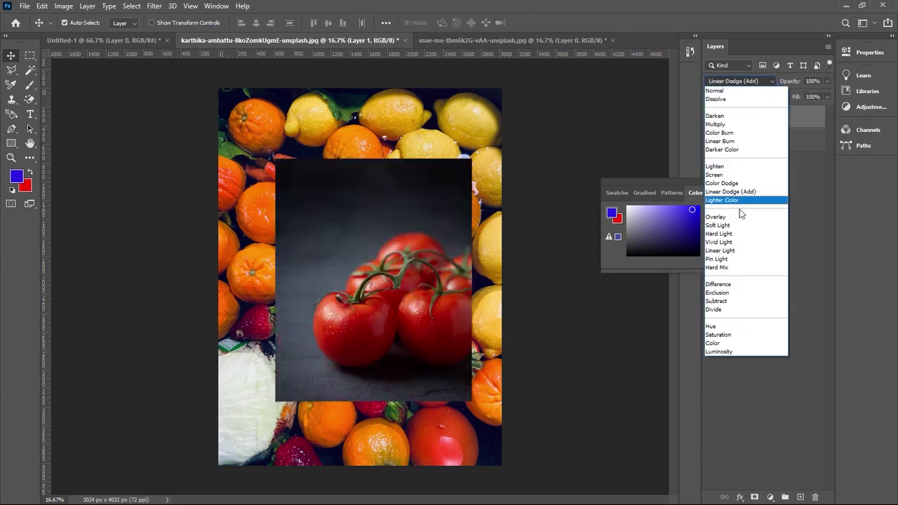
click(733, 220)
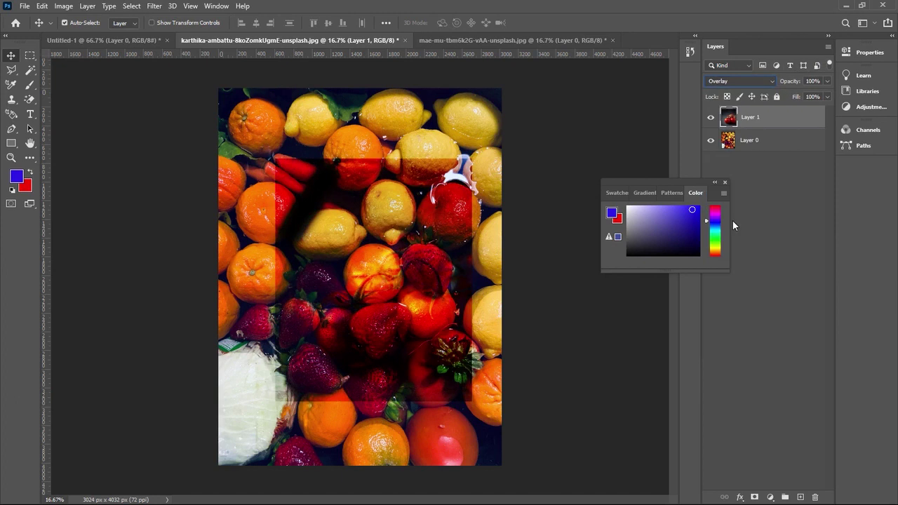
click(767, 82)
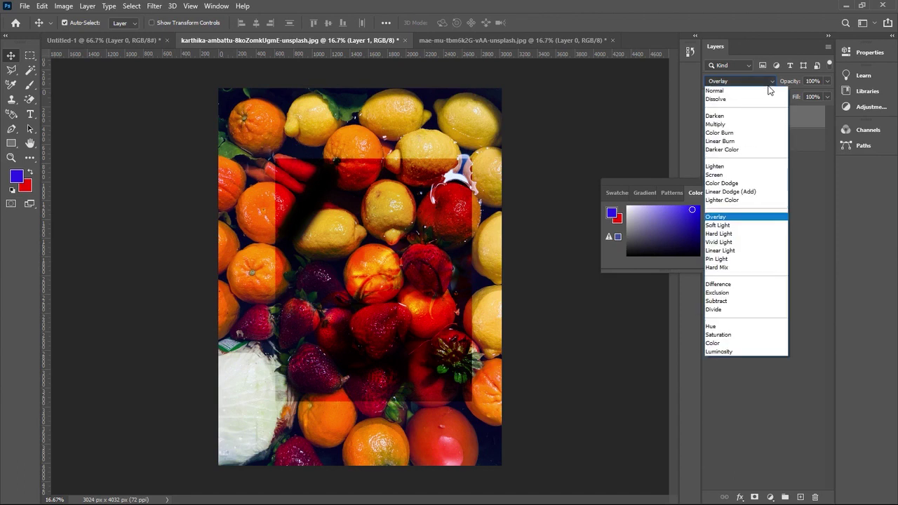
click(745, 284)
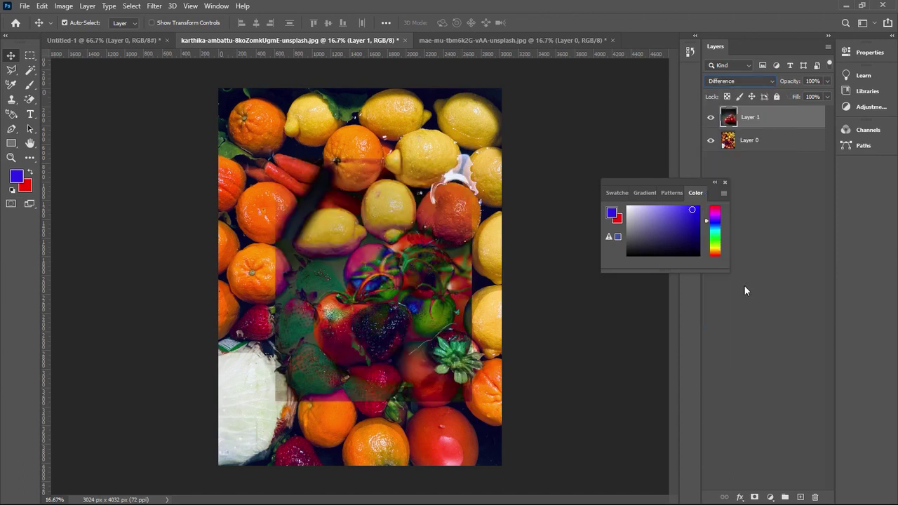
click(769, 83)
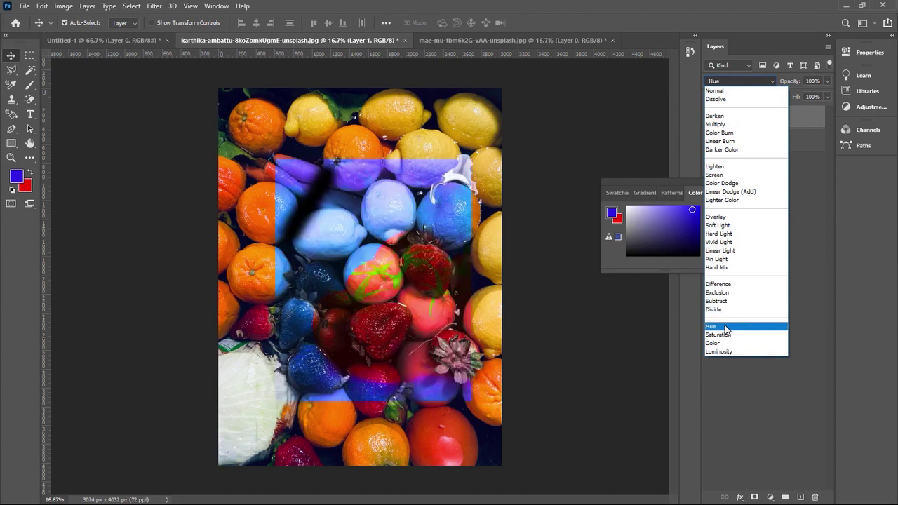
click(726, 327)
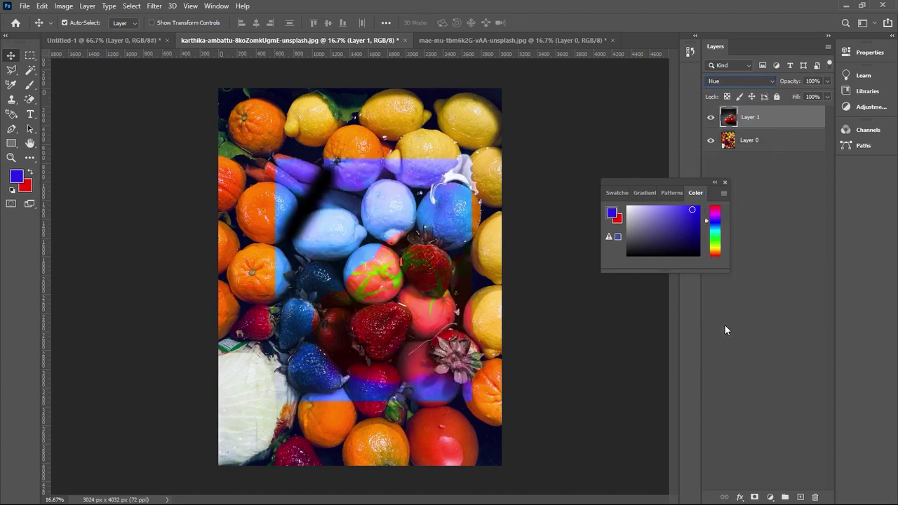
Set the foreground color to a dark magenta and move the tomato layer down and to the left over the fruit.
click(715, 211)
click(705, 210)
click(681, 223)
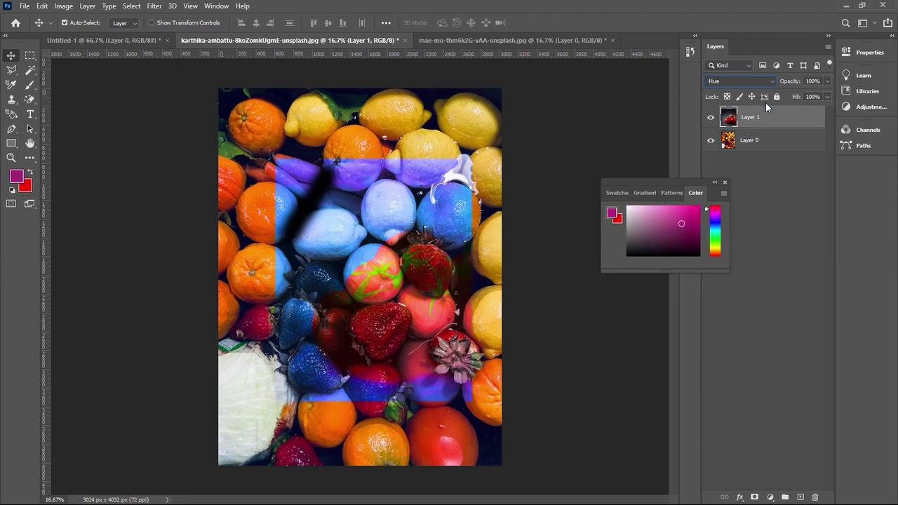
click(768, 143)
mouse_move(414, 207)
mouse_down()
mouse_move(351, 200)
mouse_move(372, 240)
mouse_up()
Change the foreground color to bright green and shift the tomato layer slightly up and to the right.
click(716, 238)
click(681, 240)
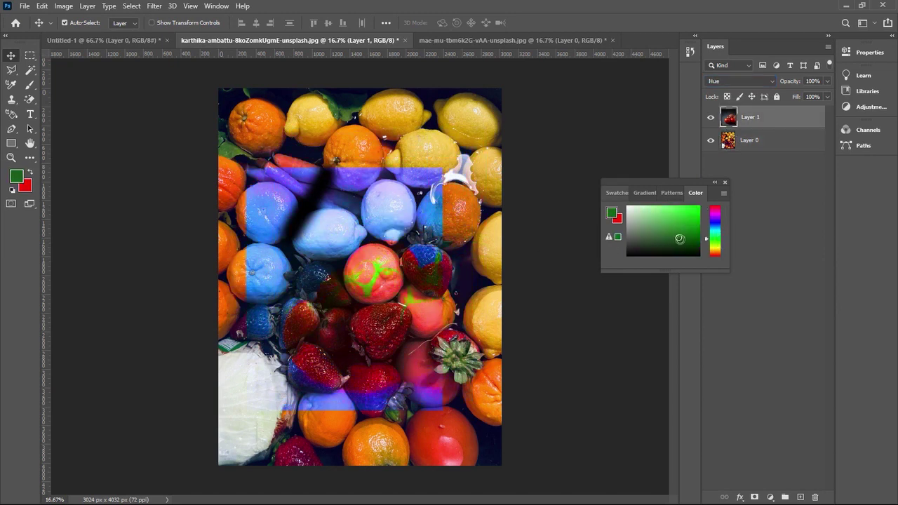
click(701, 221)
mouse_move(425, 268)
mouse_down()
mouse_move(434, 207)
mouse_move(396, 232)
mouse_move(432, 179)
mouse_move(463, 211)
mouse_move(436, 266)
mouse_up()
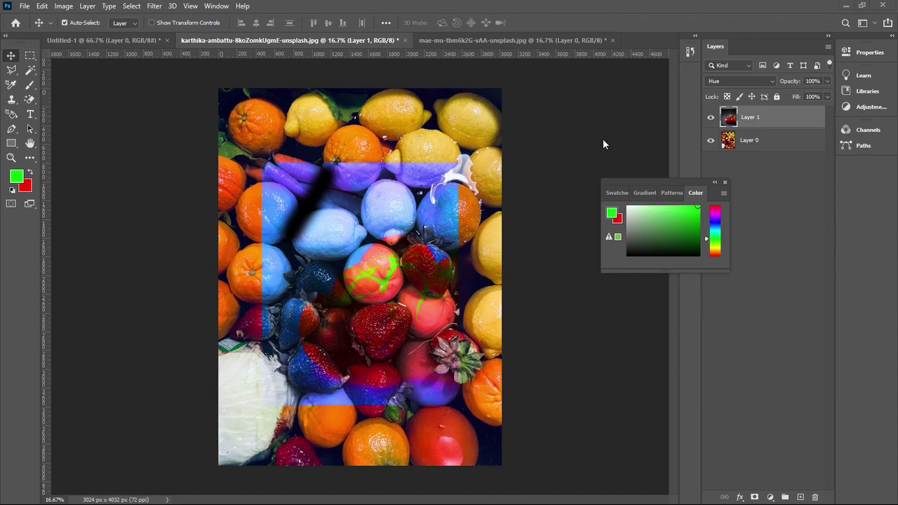
Deselect all layers and minimize the window to show the desktop.
click(597, 477)
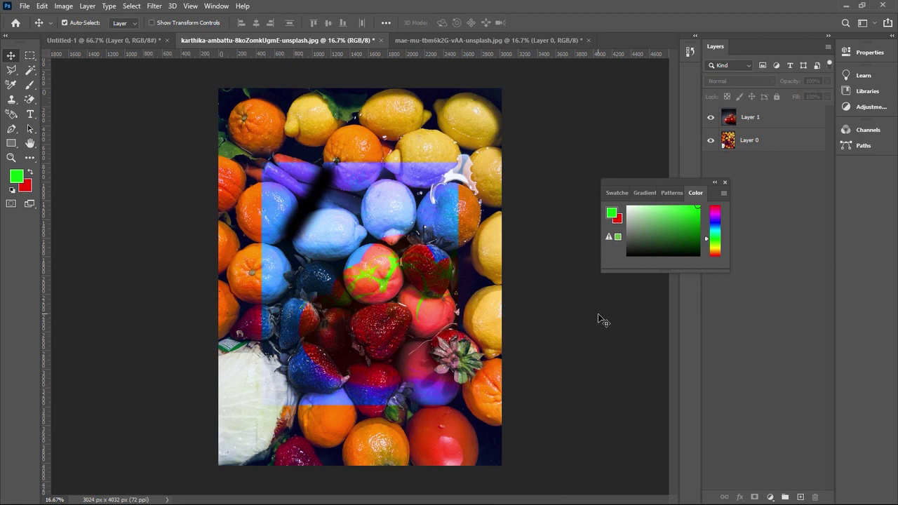
click(843, 5)
click(844, 9)
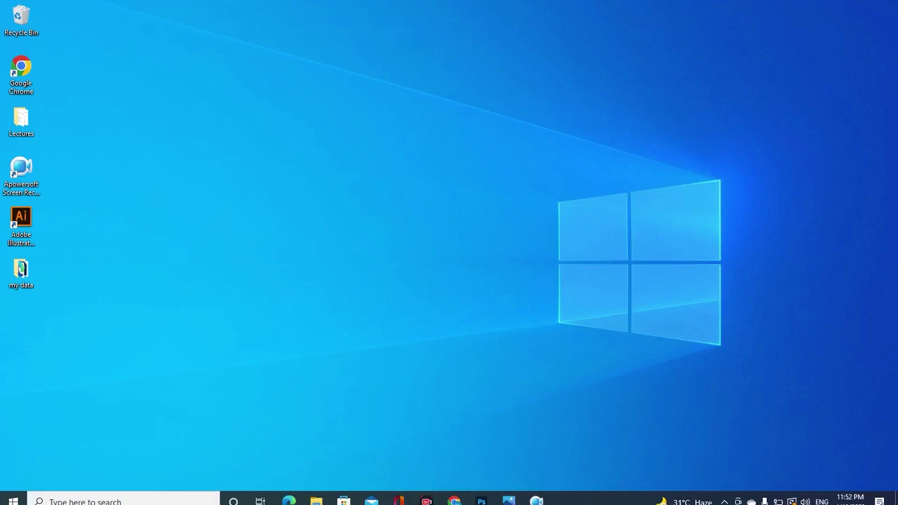
click(536, 494)
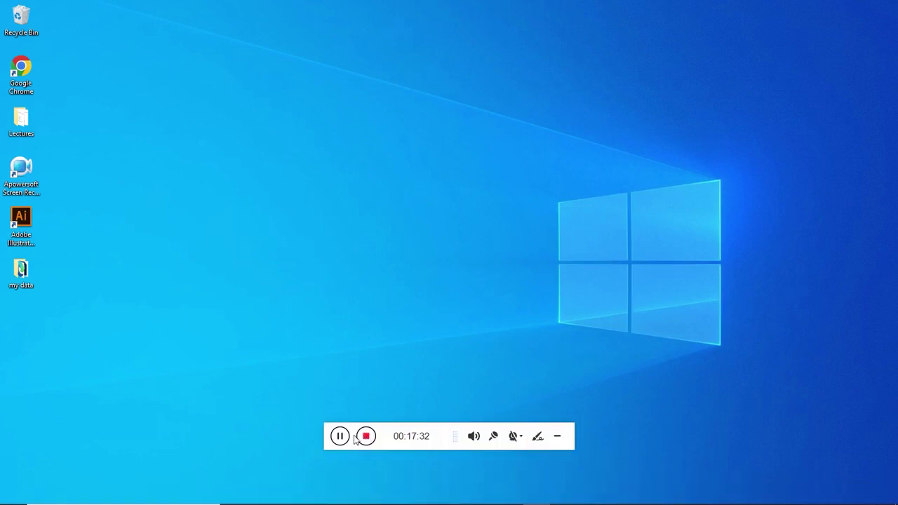